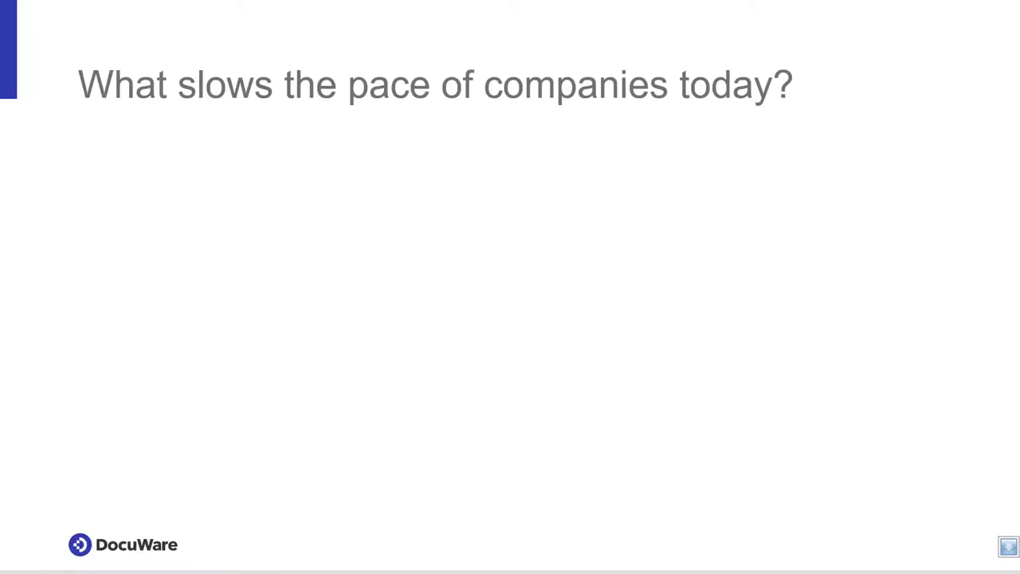
key(Right)
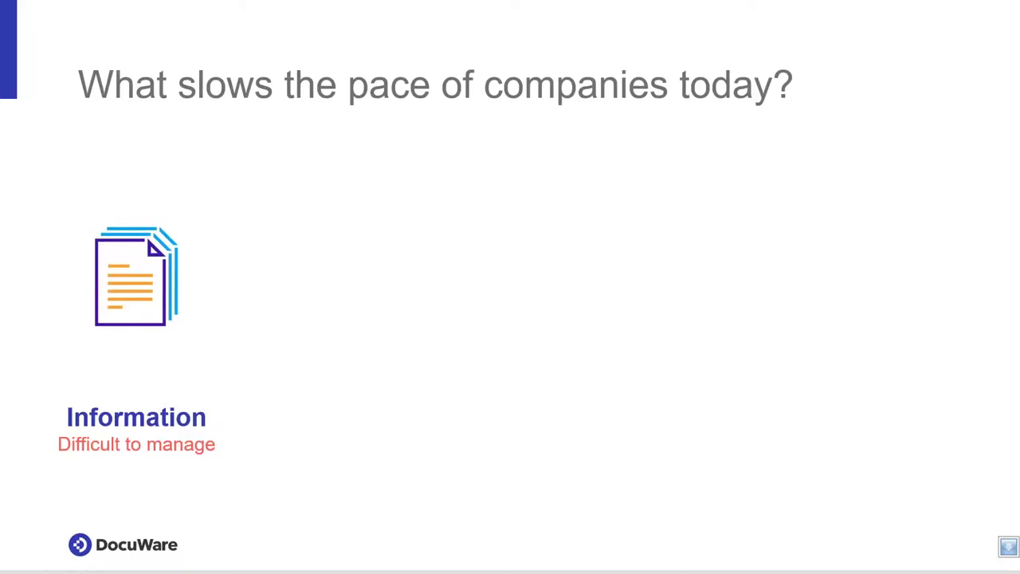
key(Right)
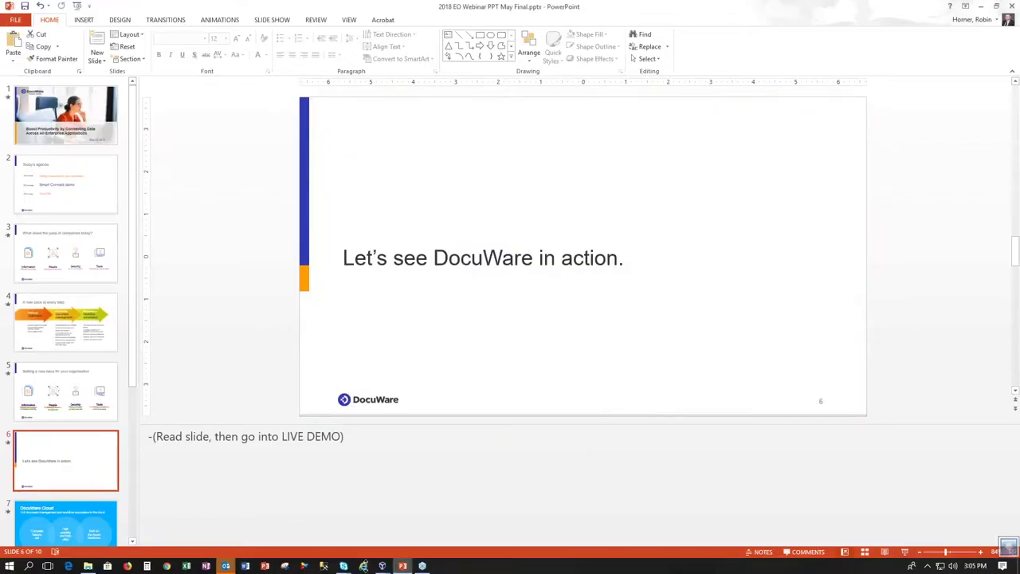
- Switch to the contract demo virtual machine and bring up the DocuWare web client in Internet Explorer
mouse_move(383, 566)
click(417, 528)
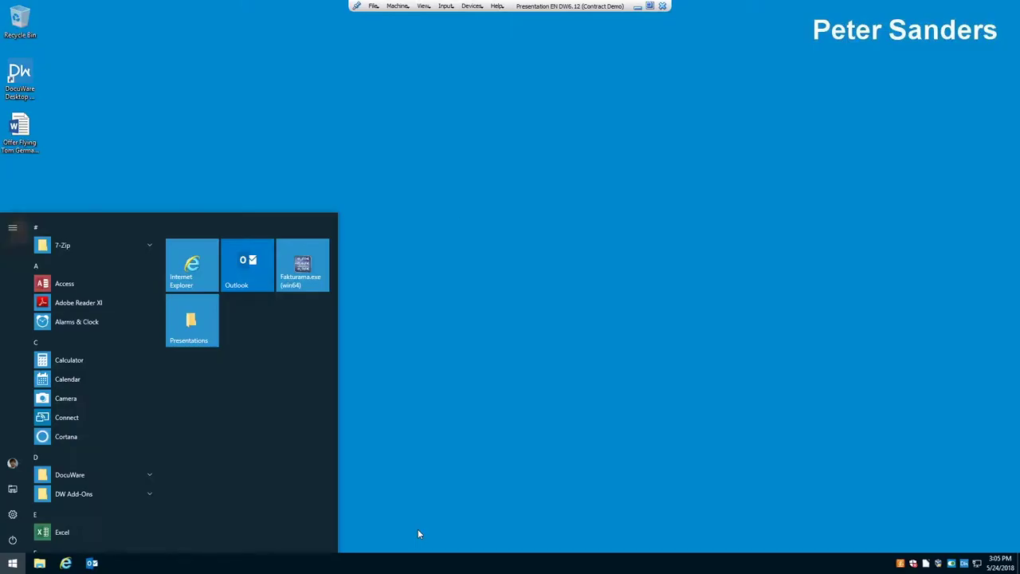
click(483, 94)
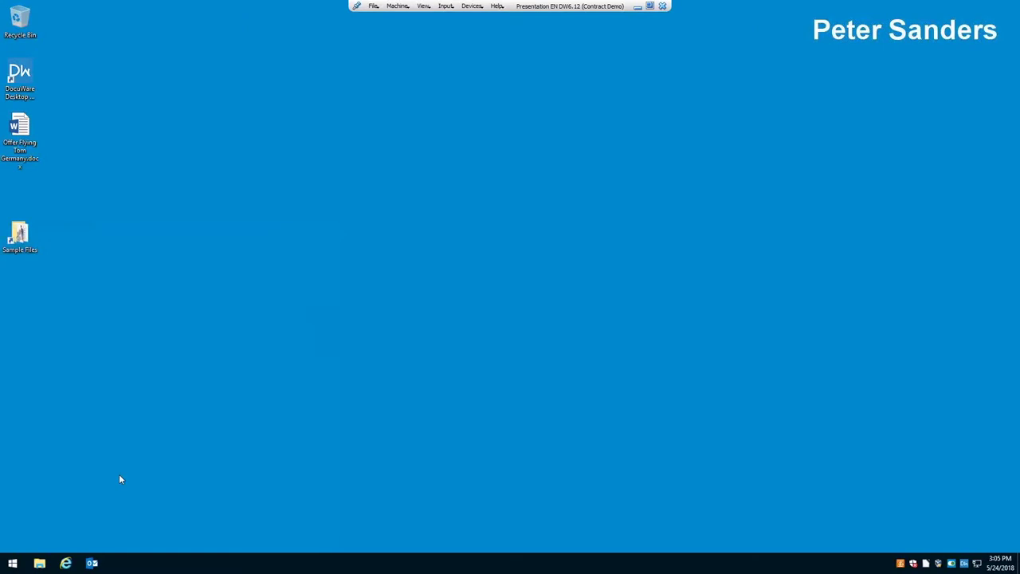
click(67, 564)
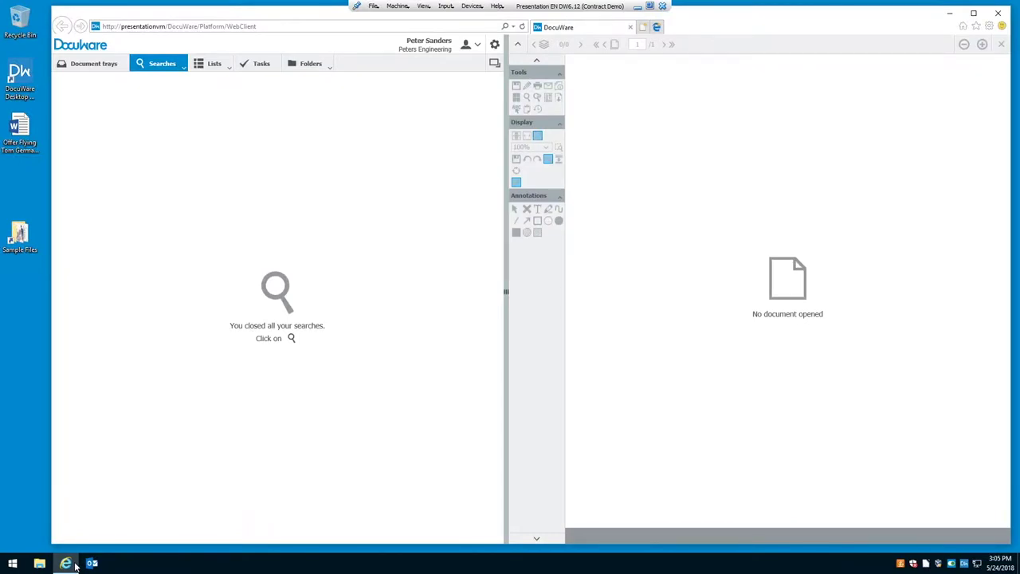
- Show the document trays and rearrange the browser window so the desktop shortcuts stay uncovered
drag(335, 16, 306, 23)
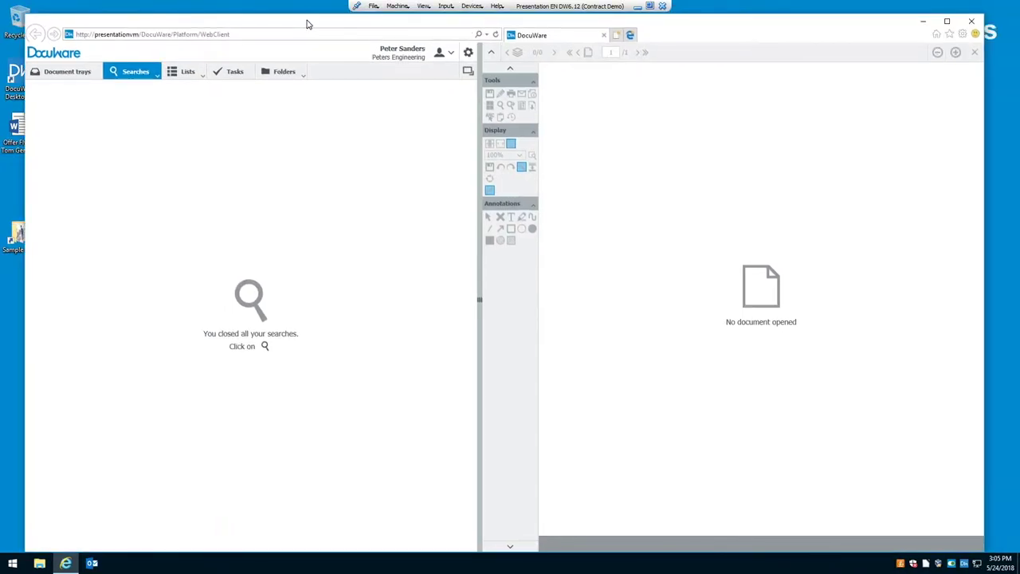
click(73, 72)
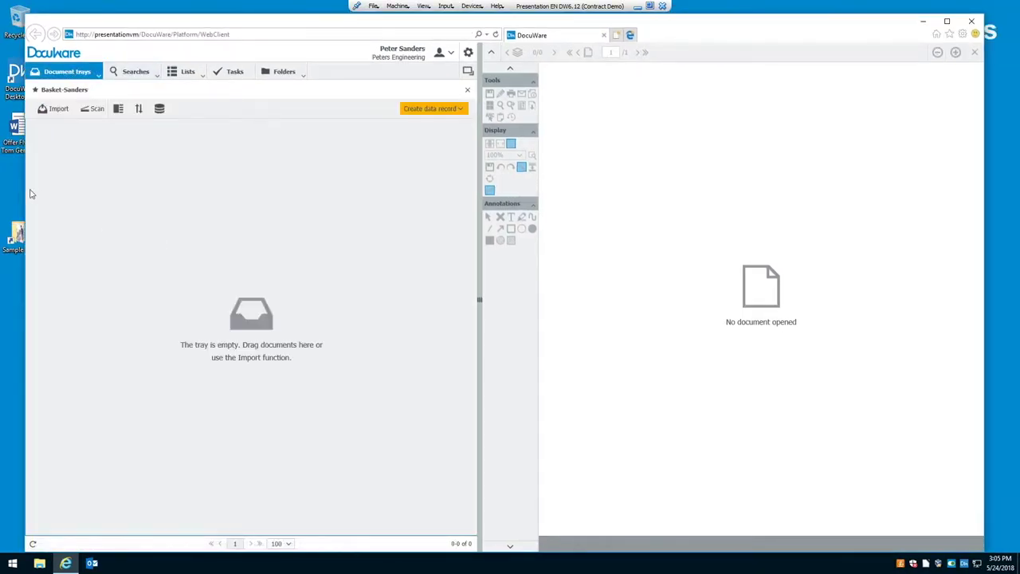
drag(26, 189, 43, 191)
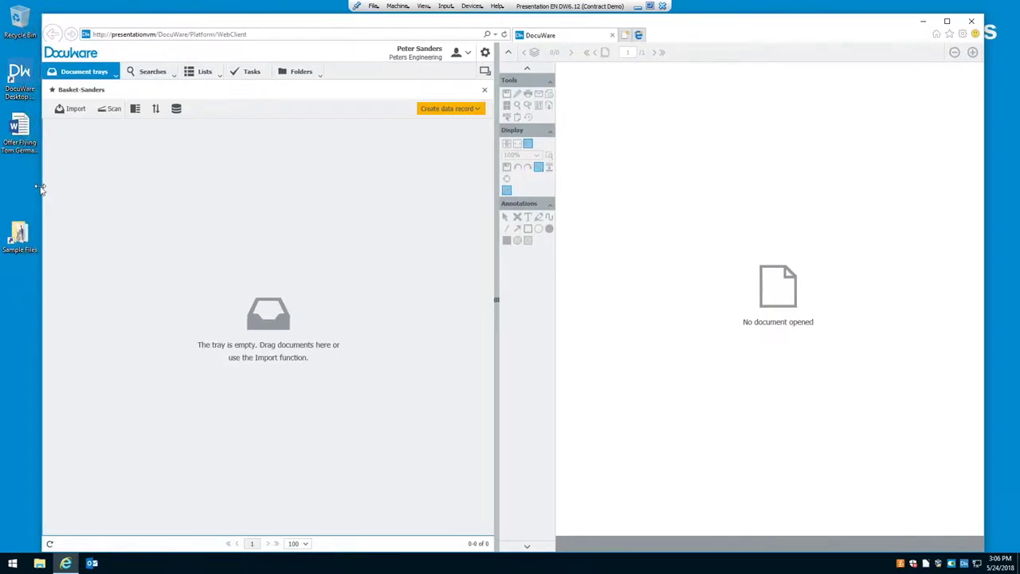
- Import all six files from the desktop's Sample Files folder into the document tray and close the folder
double_click(30, 238)
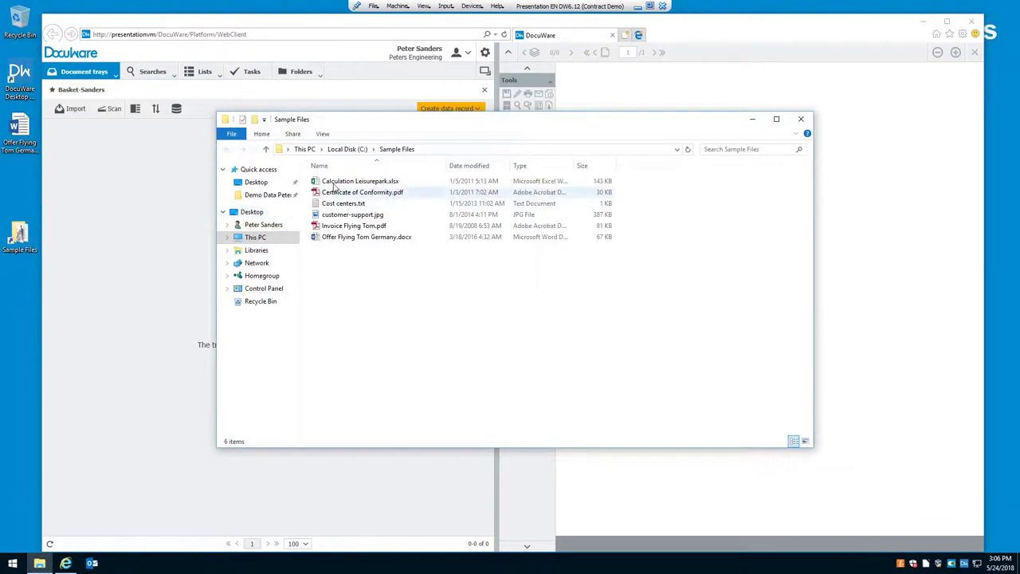
click(335, 183)
shift+click(337, 237)
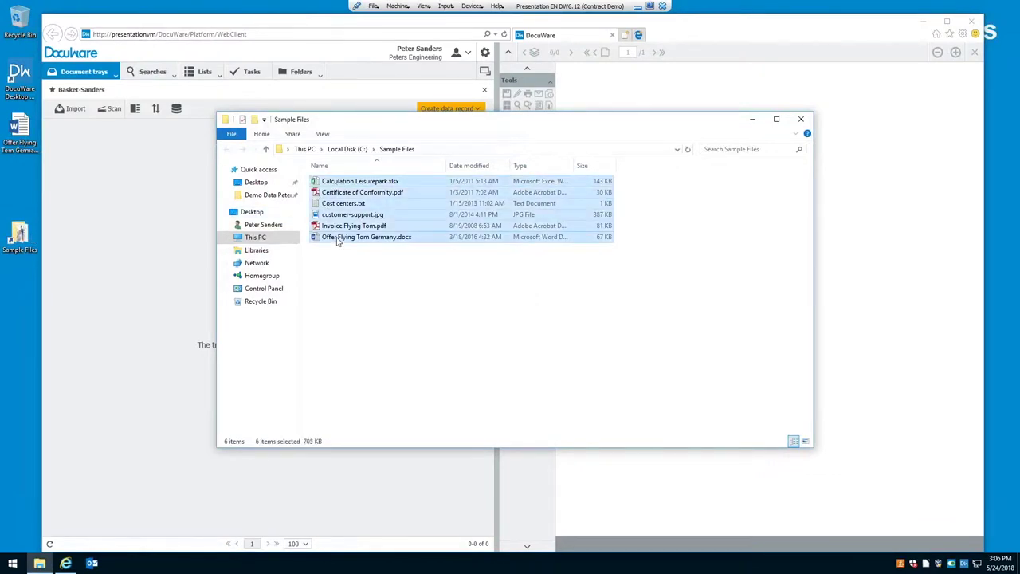
drag(338, 237, 158, 238)
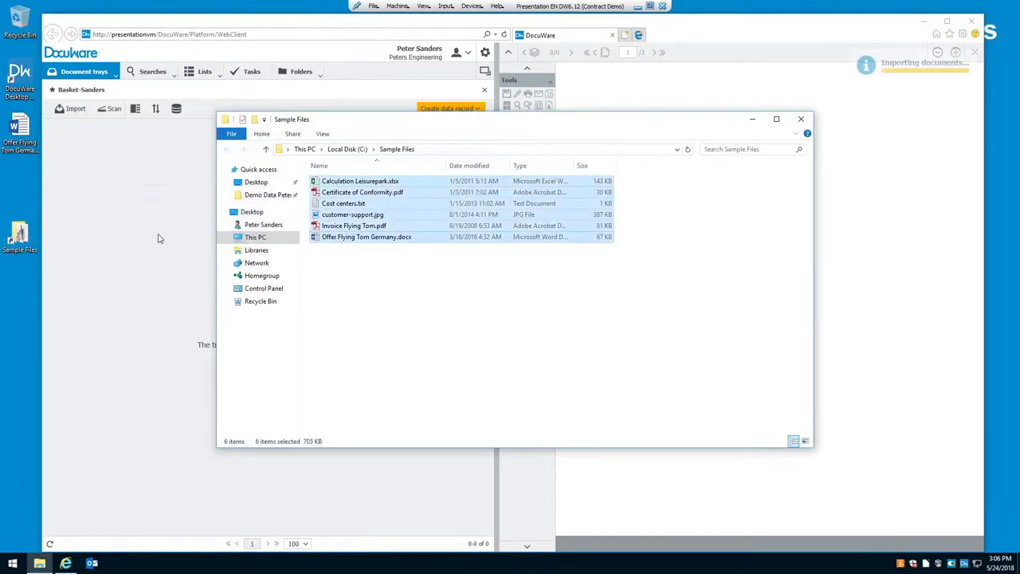
click(801, 119)
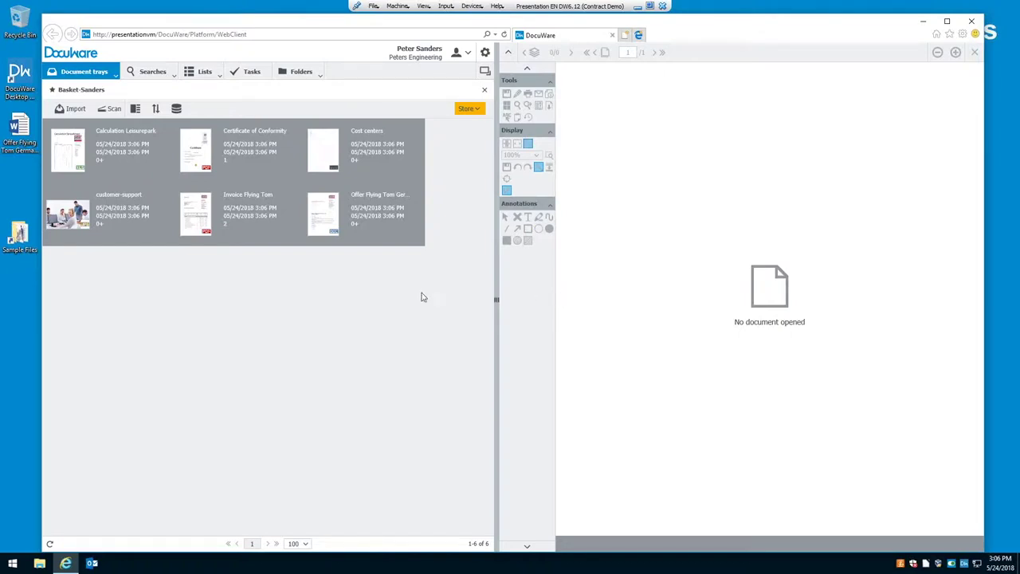
- Open the Invoice Flying Tom document from the tray in the viewer
click(206, 220)
double_click(205, 220)
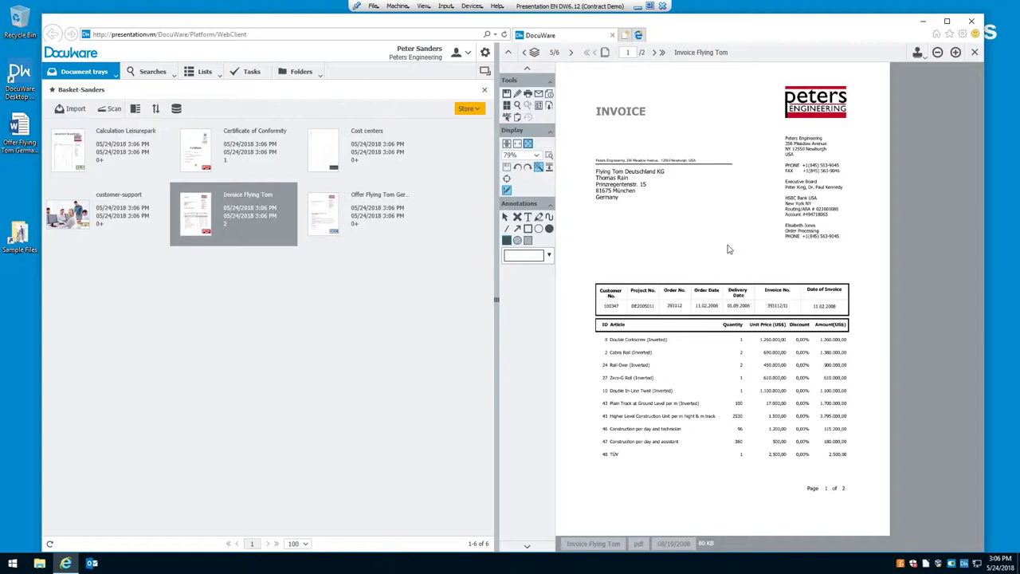
- Toggle the invoice's annotations off and on, and delete the white rectangle covering the comments and special instructions heading
click(507, 191)
click(506, 218)
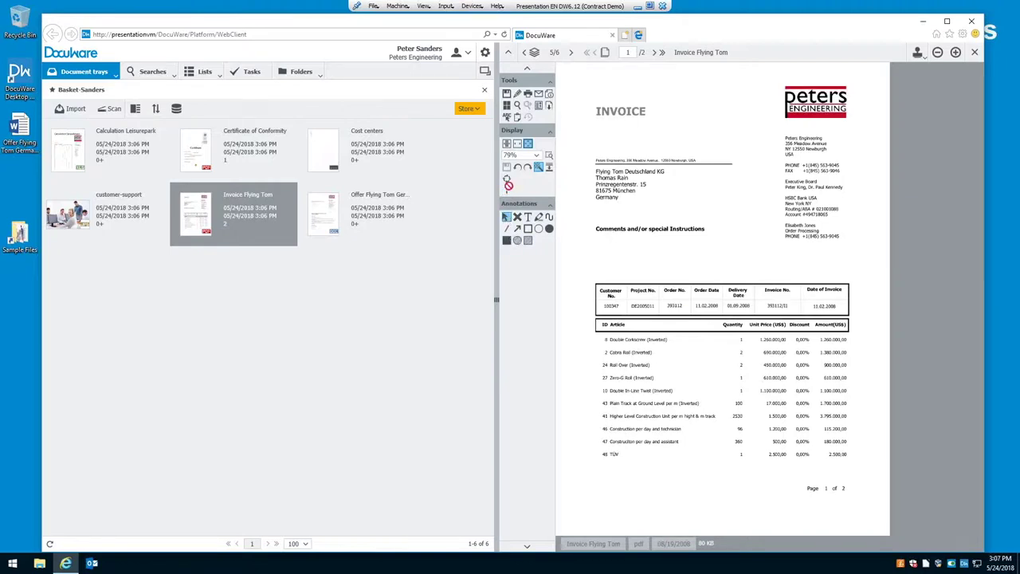
click(507, 192)
click(602, 243)
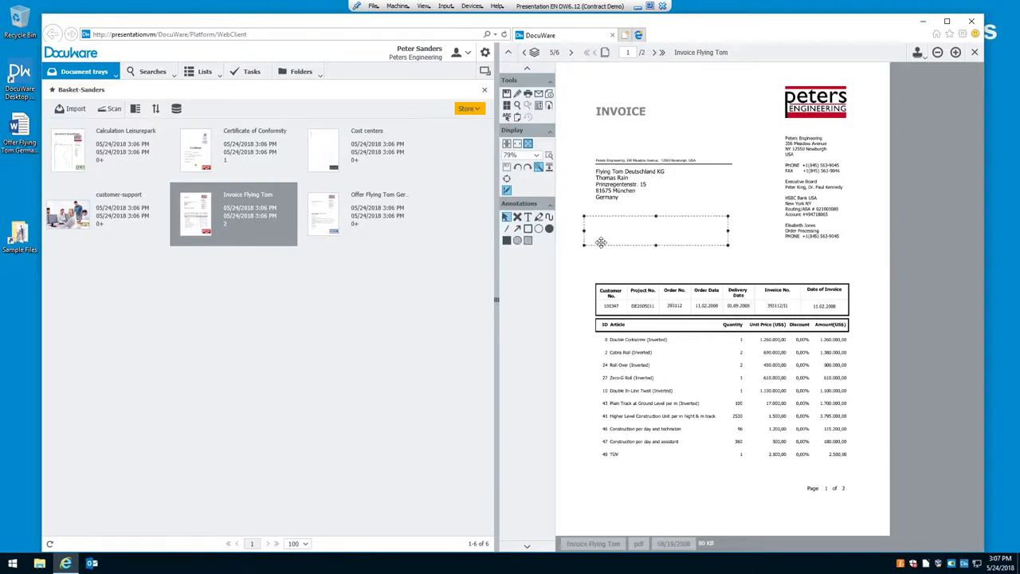
key(Delete)
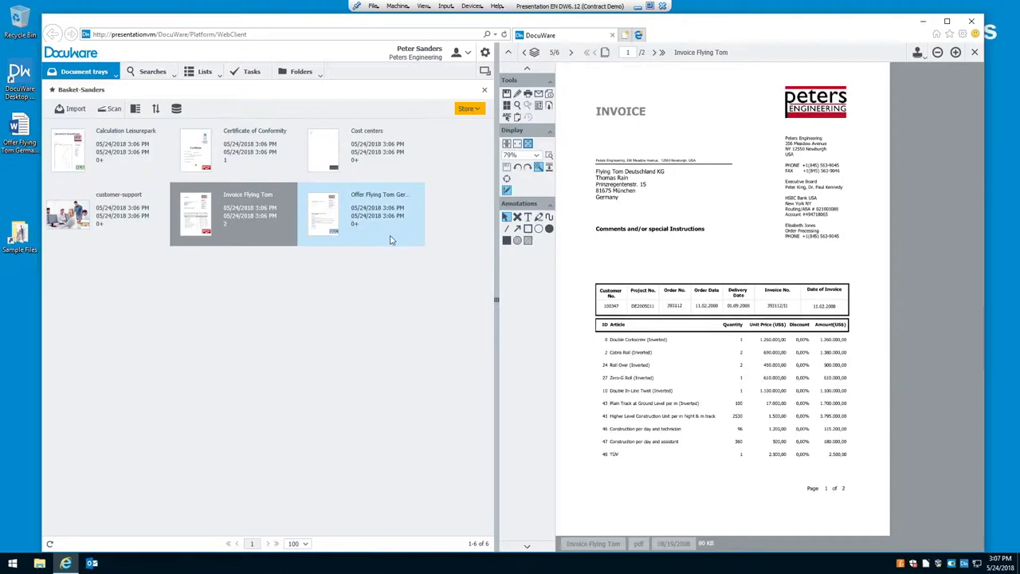
- Select all six documents in the tray and clip them together into one document
ctrl+click(331, 228)
ctrl+click(128, 211)
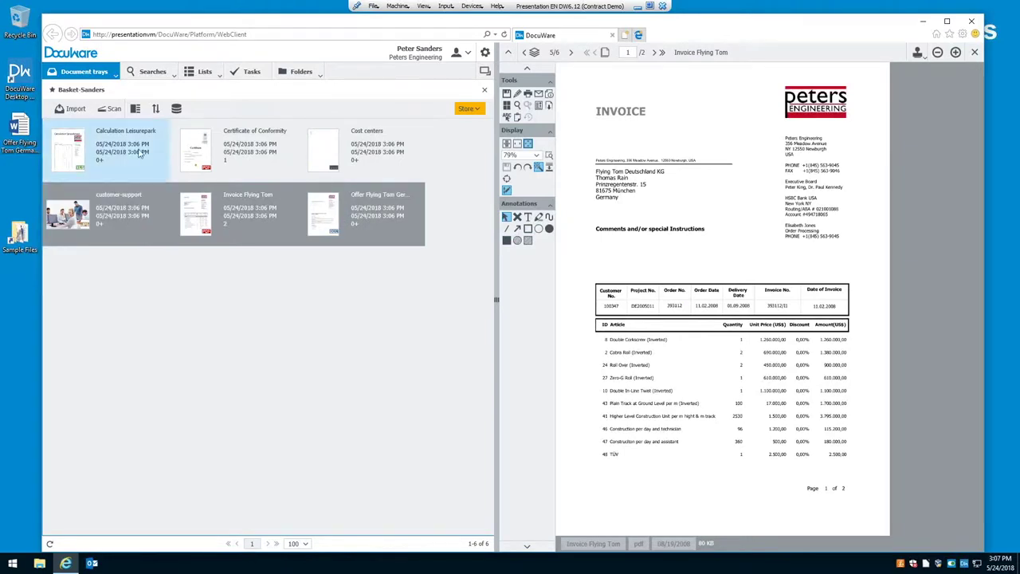
ctrl+click(127, 155)
ctrl+click(239, 147)
ctrl+click(355, 152)
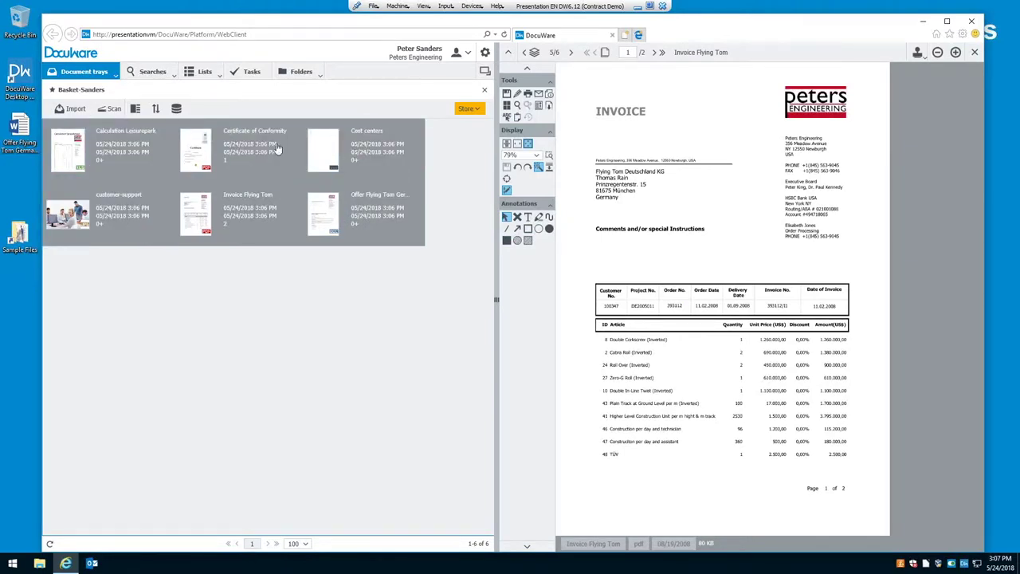
right_click(196, 140)
click(217, 201)
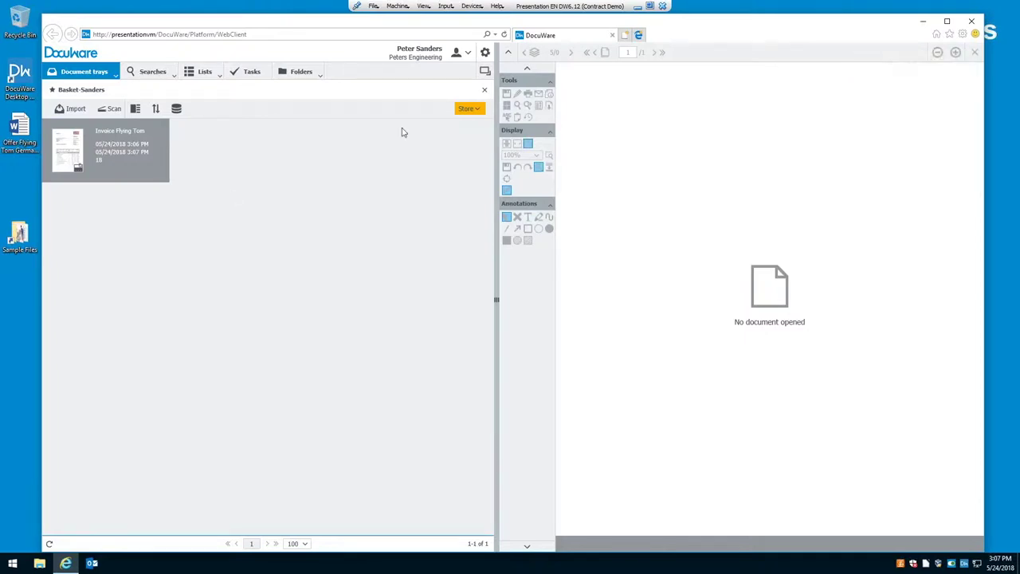
- Start storing the combined document to Document Pool - Sales, taking the company Flying Tom Deutschland KG and the contact's name from the invoice address
click(471, 110)
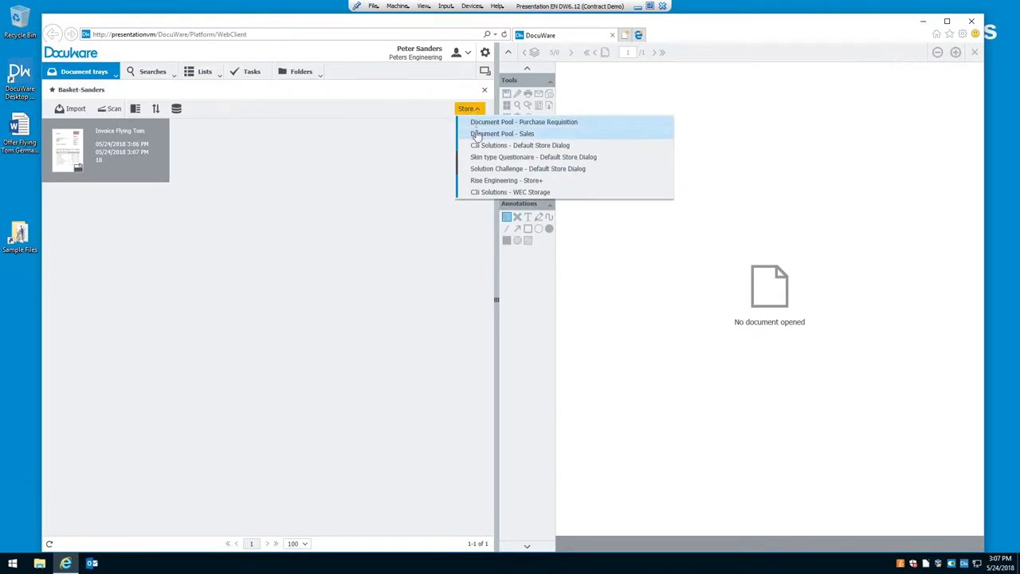
click(476, 134)
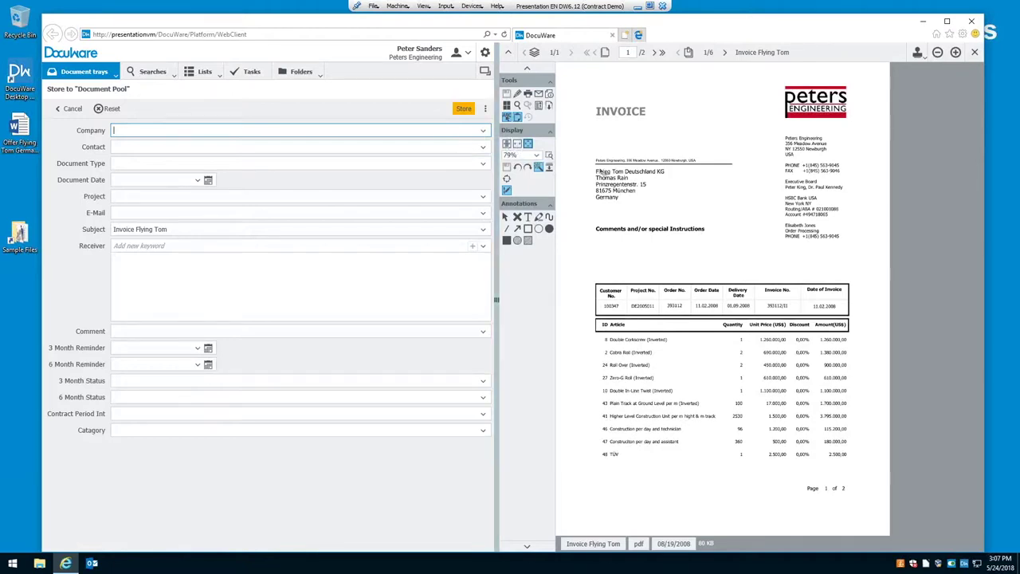
drag(597, 171, 672, 175)
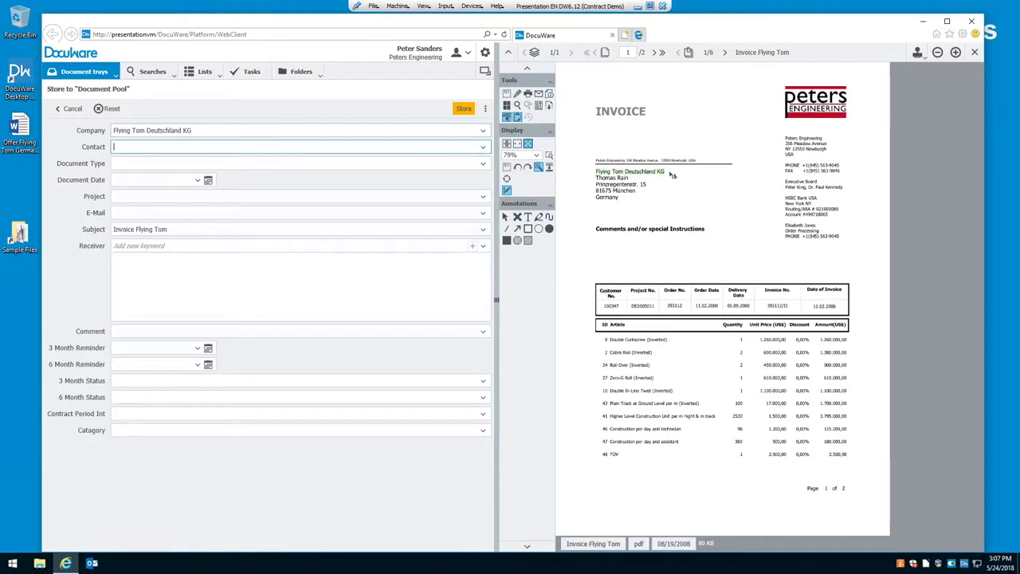
drag(598, 178, 646, 179)
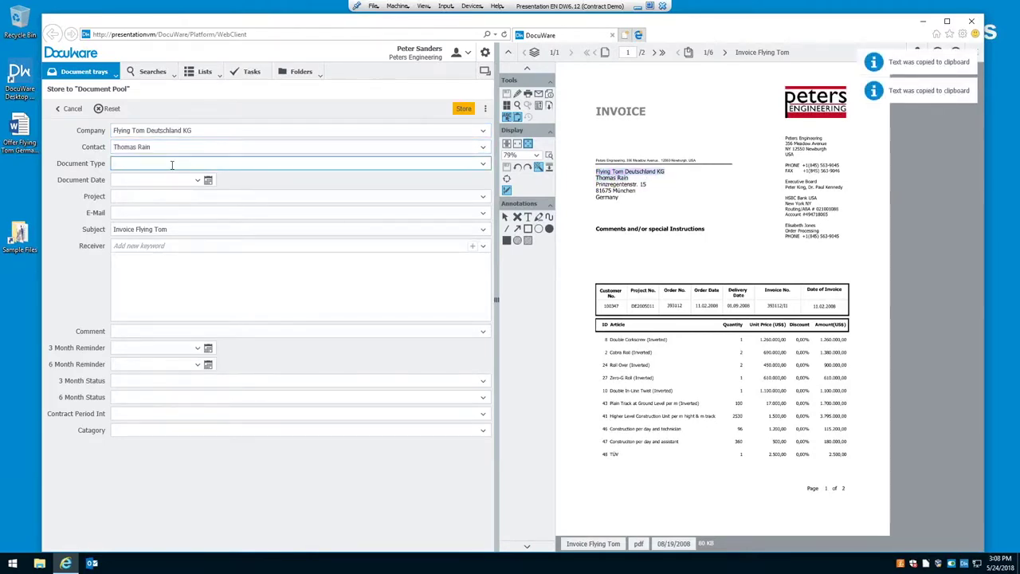
- Set the document type to Signed Lease
click(481, 164)
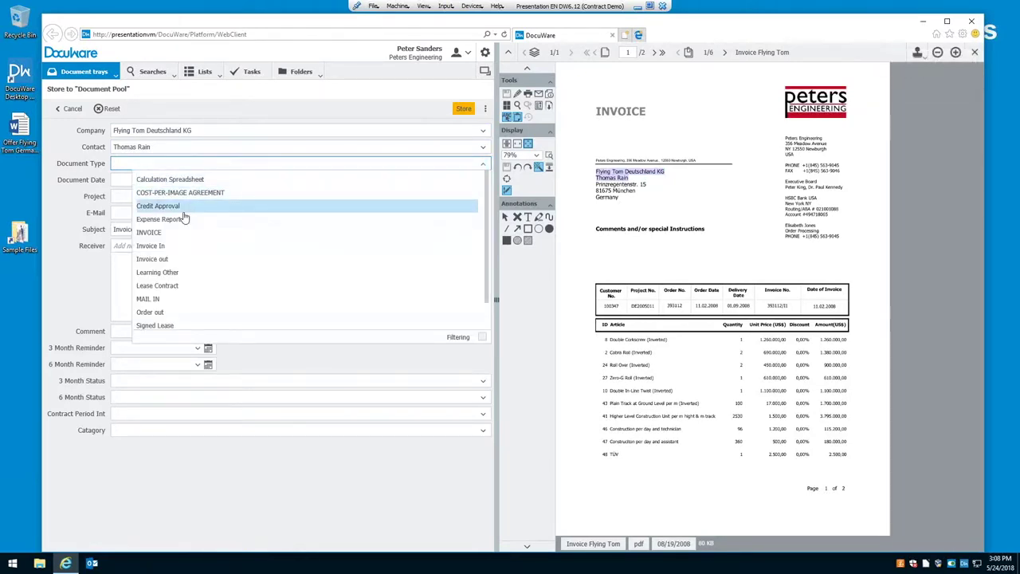
scroll(183, 215, down, 1)
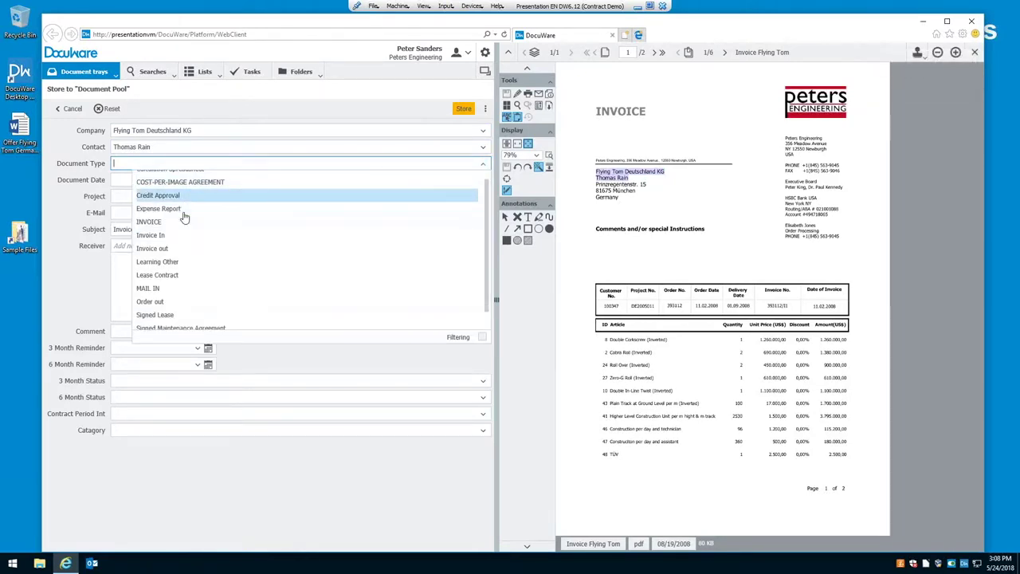
click(172, 315)
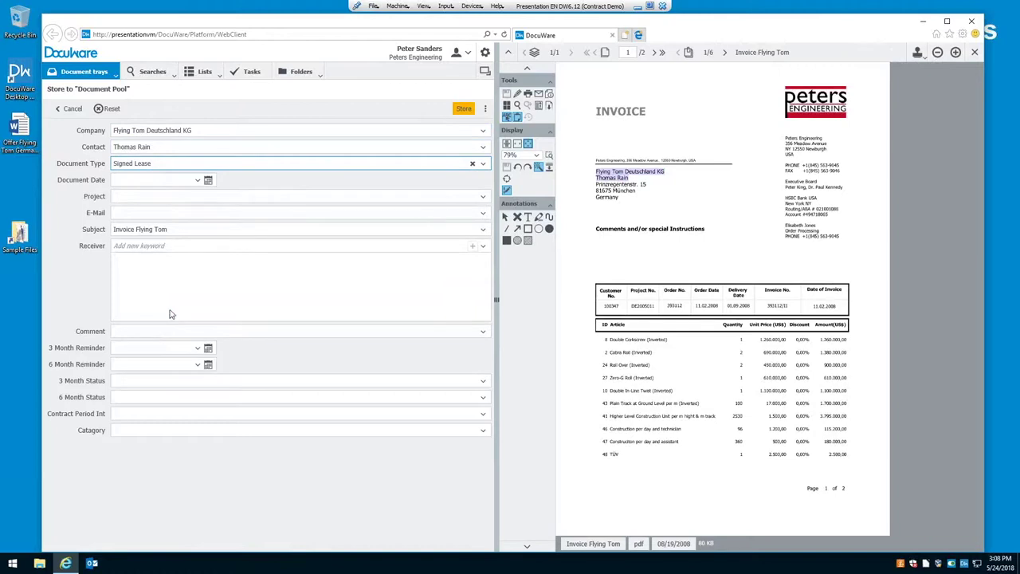
click(128, 181)
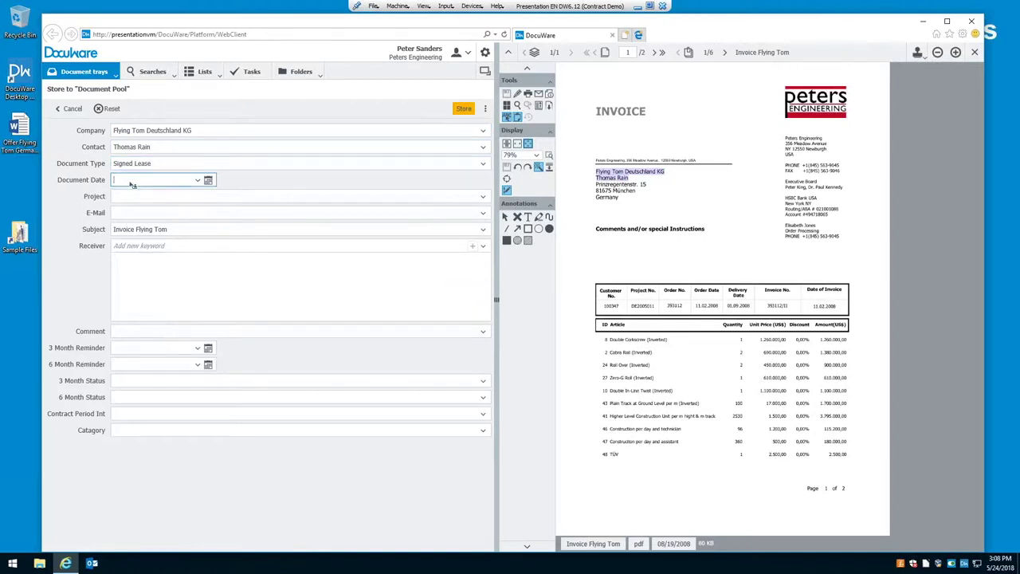
click(824, 309)
click(154, 179)
key(ctrl+v)
key(ctrl+z)
click(192, 181)
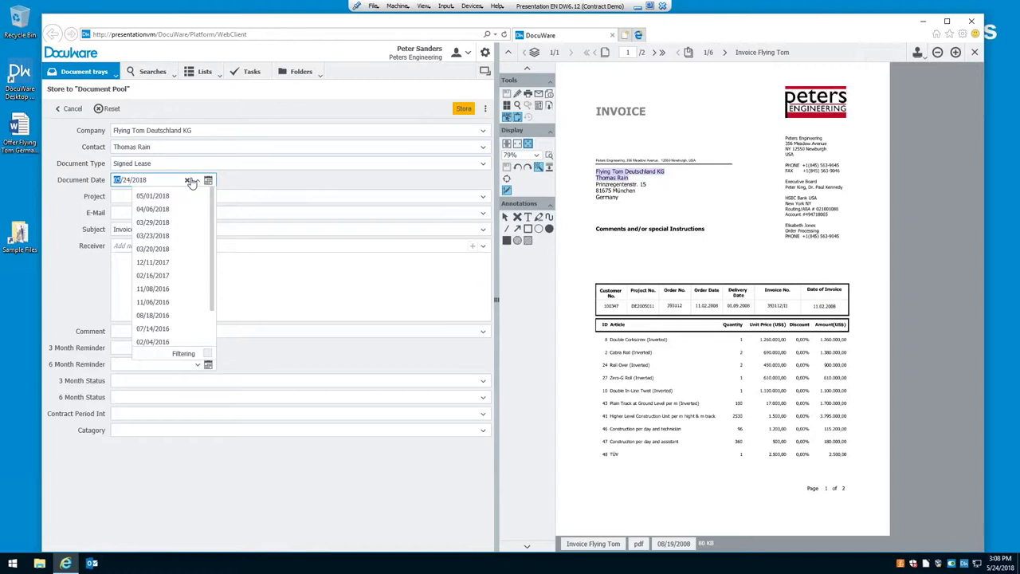
click(189, 181)
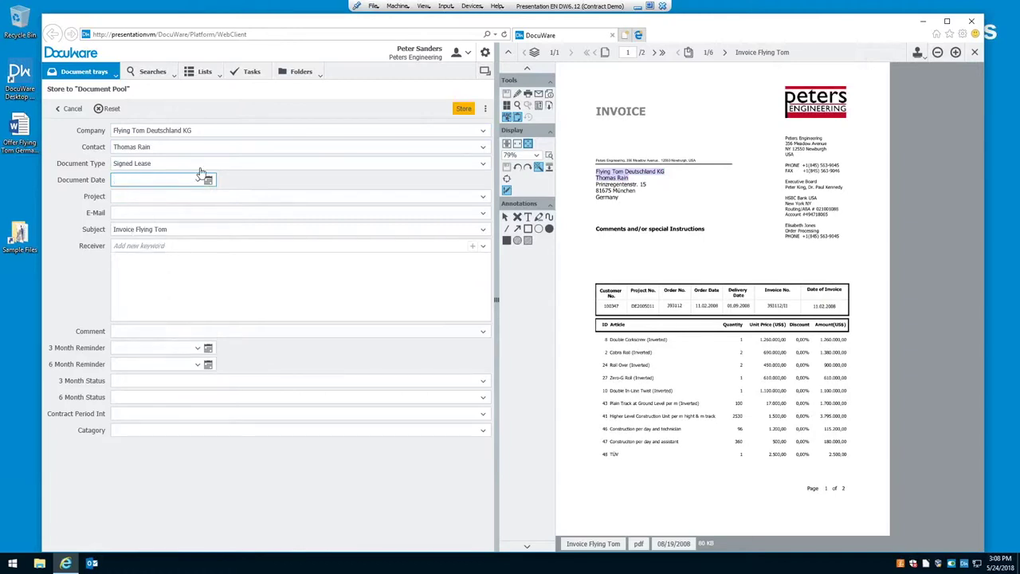
- Set the document date to today, 05/24/2018, and store the document in the Document Pool
click(205, 177)
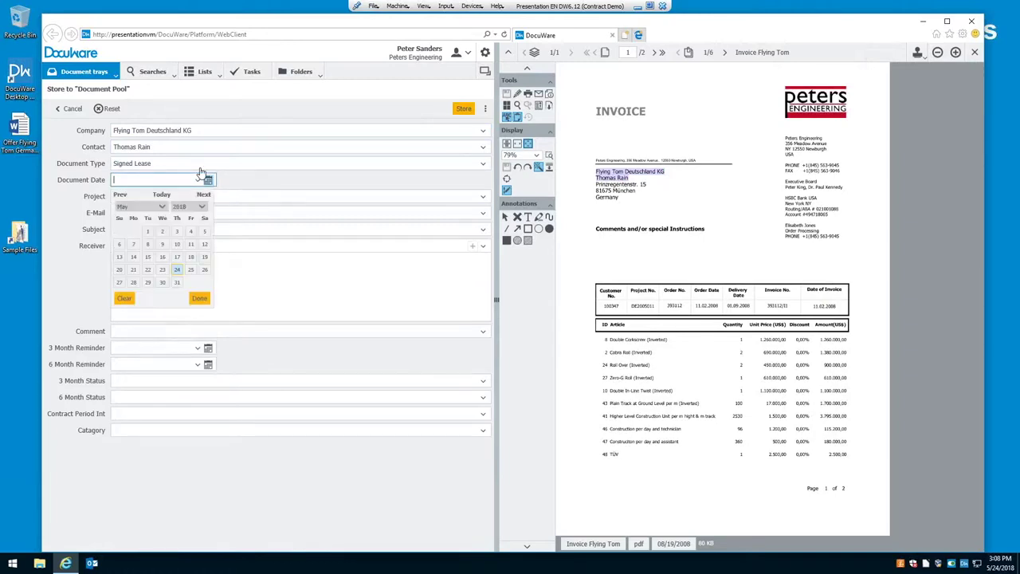
click(162, 196)
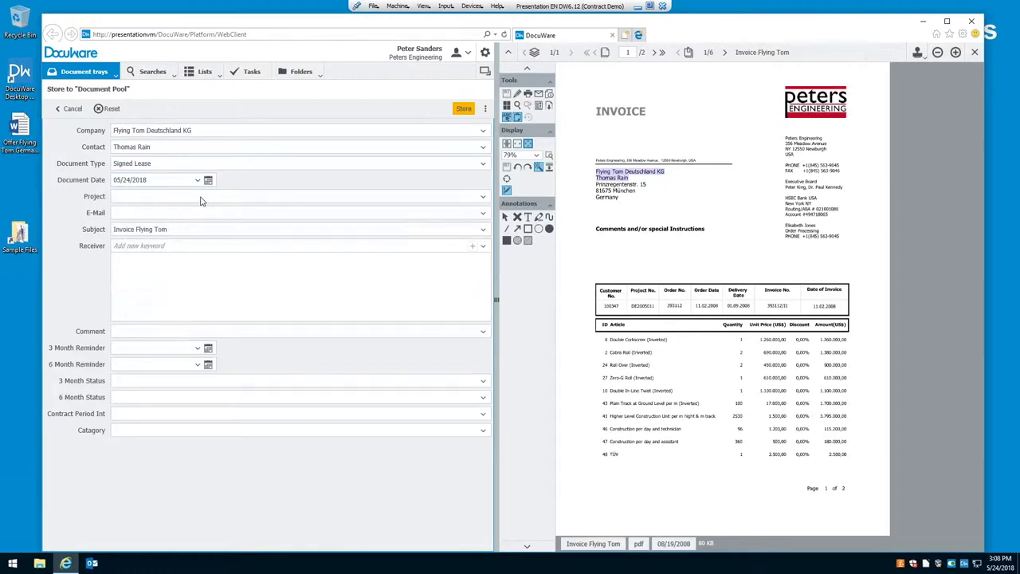
click(464, 109)
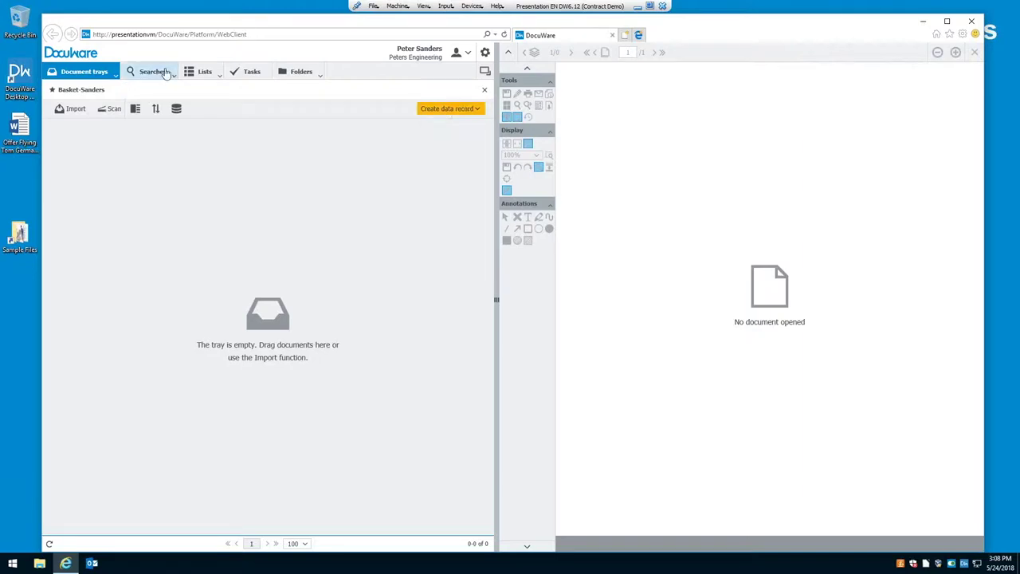
- Open the Document Pool search and set the company to Flying Tom Deutschland KG and the contact to the customer contact's name
click(165, 74)
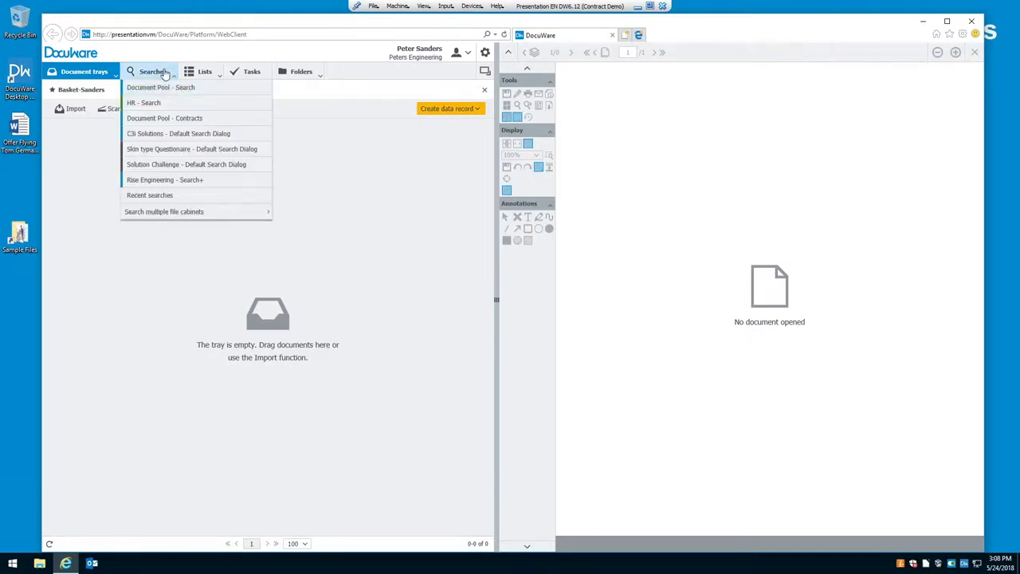
click(165, 88)
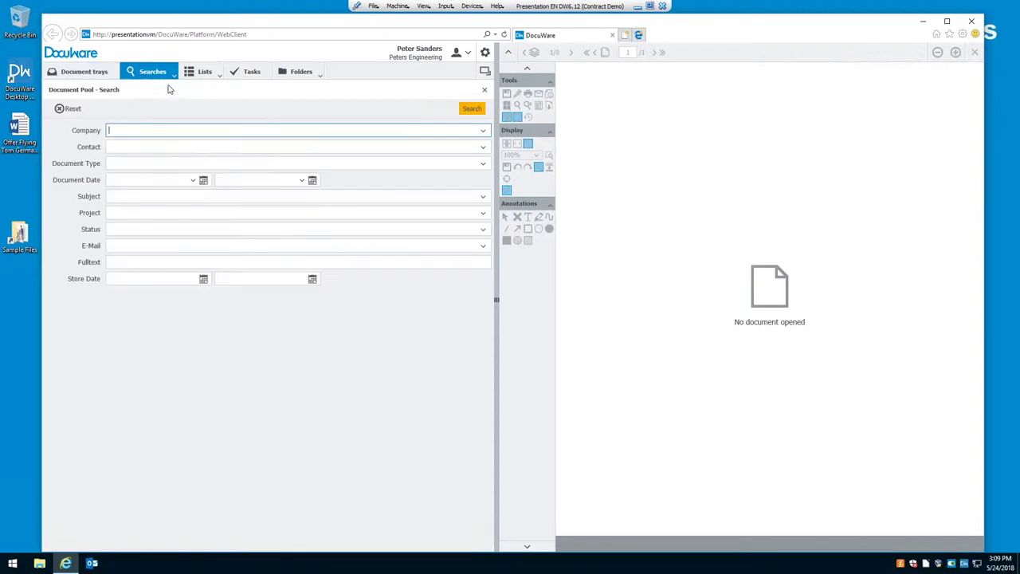
click(484, 133)
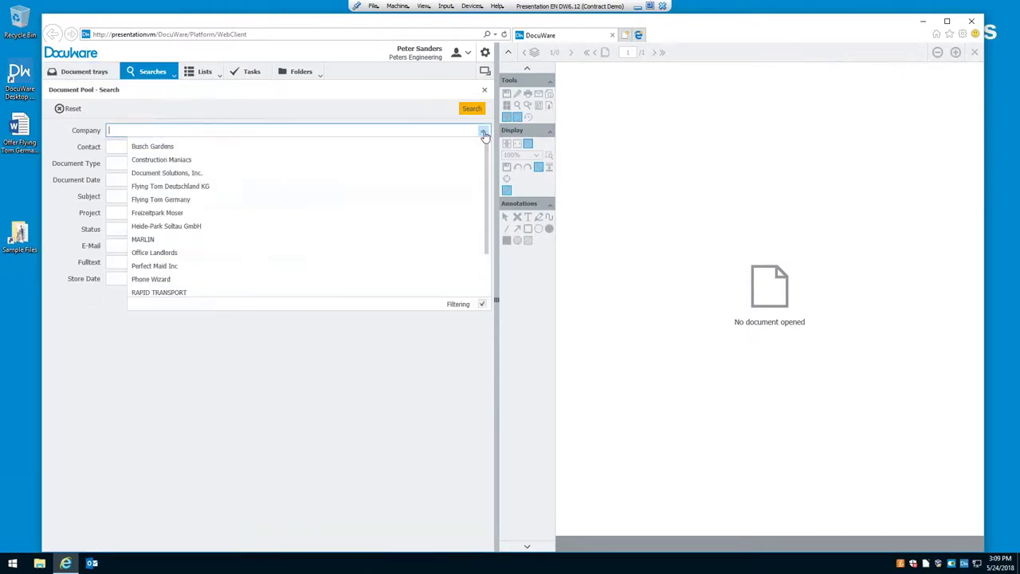
click(195, 187)
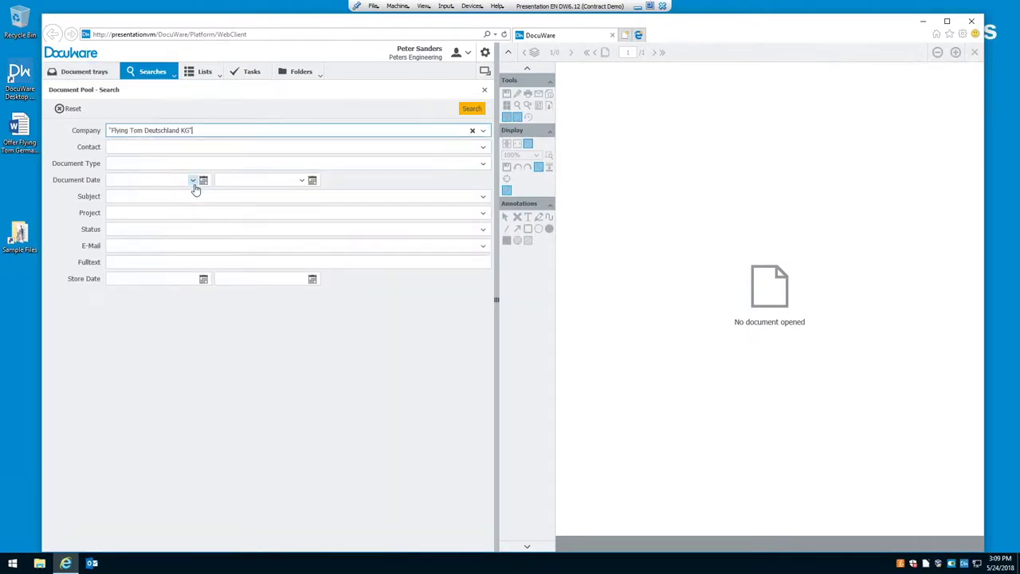
click(478, 148)
click(135, 164)
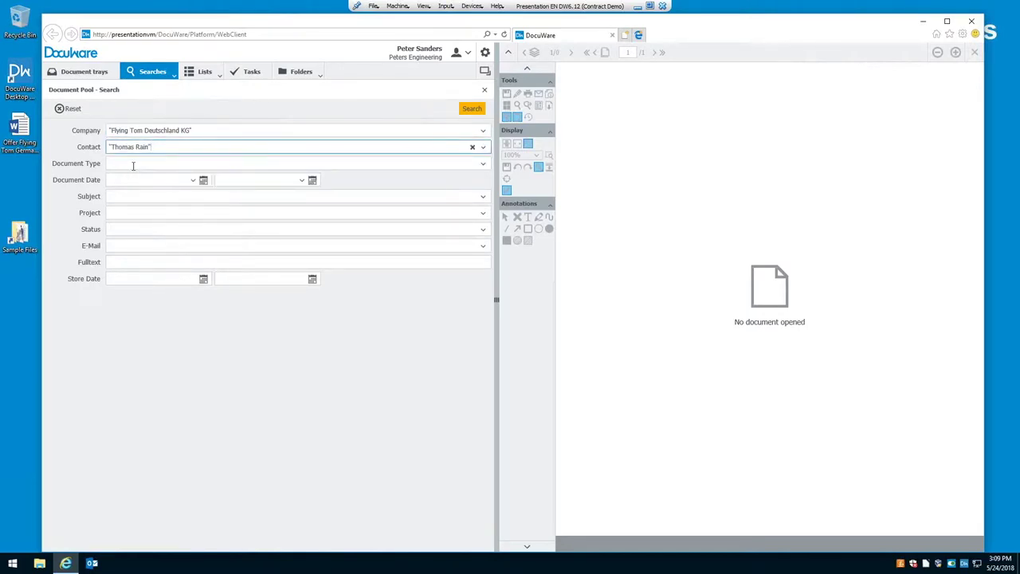
- Limit the Document Pool search to the document type Signed Lease and run it
click(135, 165)
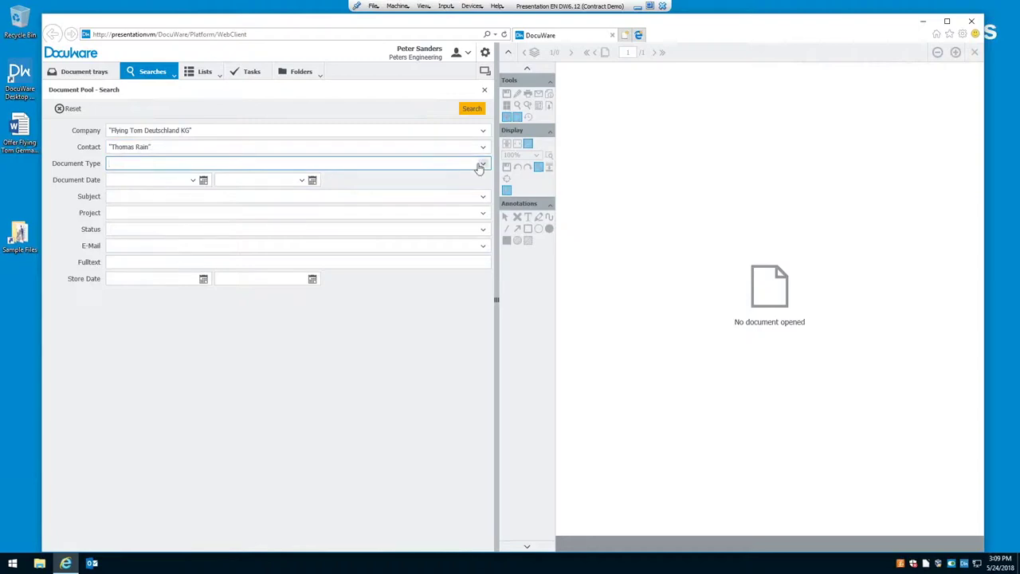
click(482, 164)
click(150, 197)
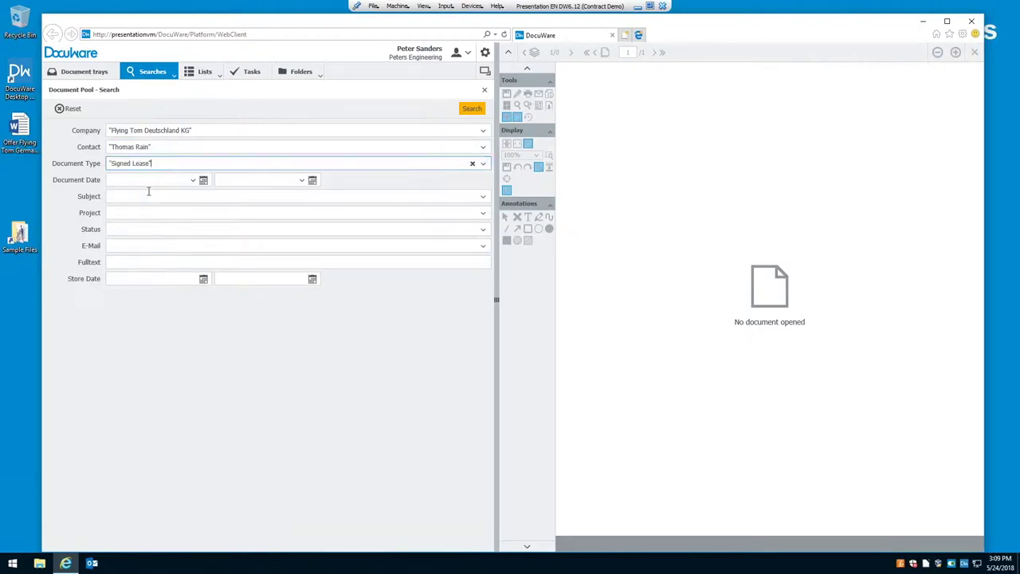
key(Return)
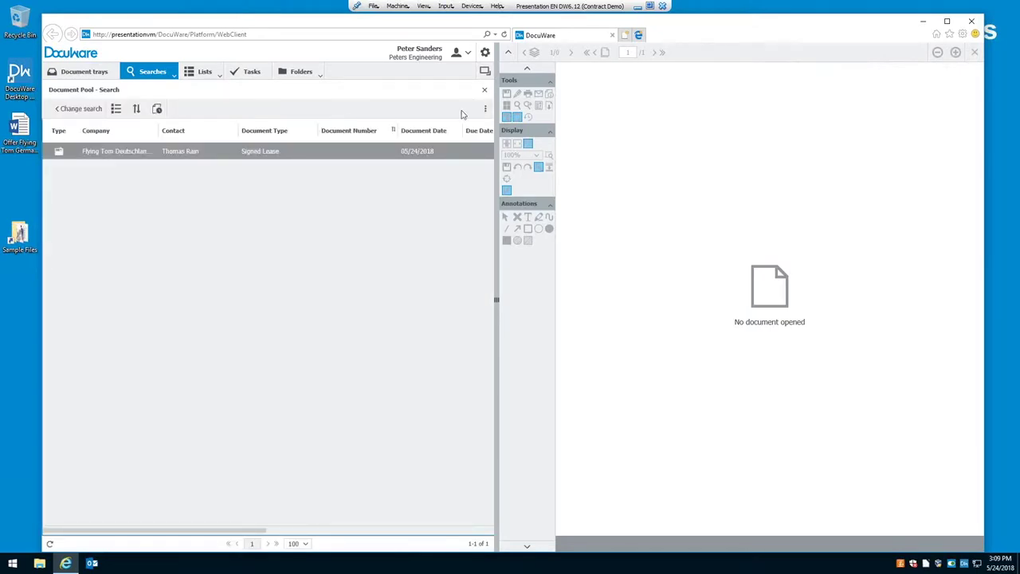
- Open the found Signed Lease document and examine its invoice pages and each of the six clipped files
click(335, 153)
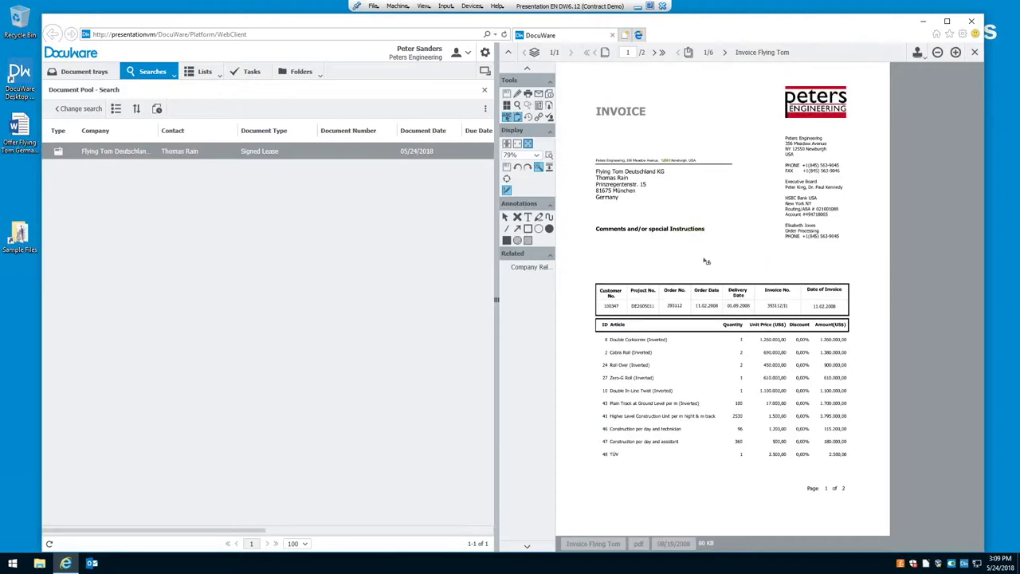
click(656, 53)
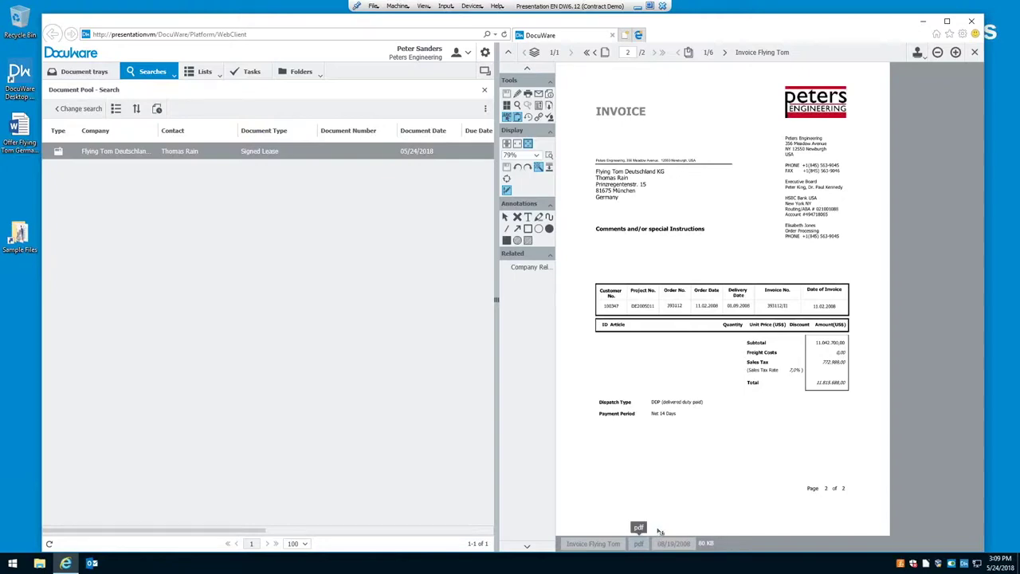
click(726, 53)
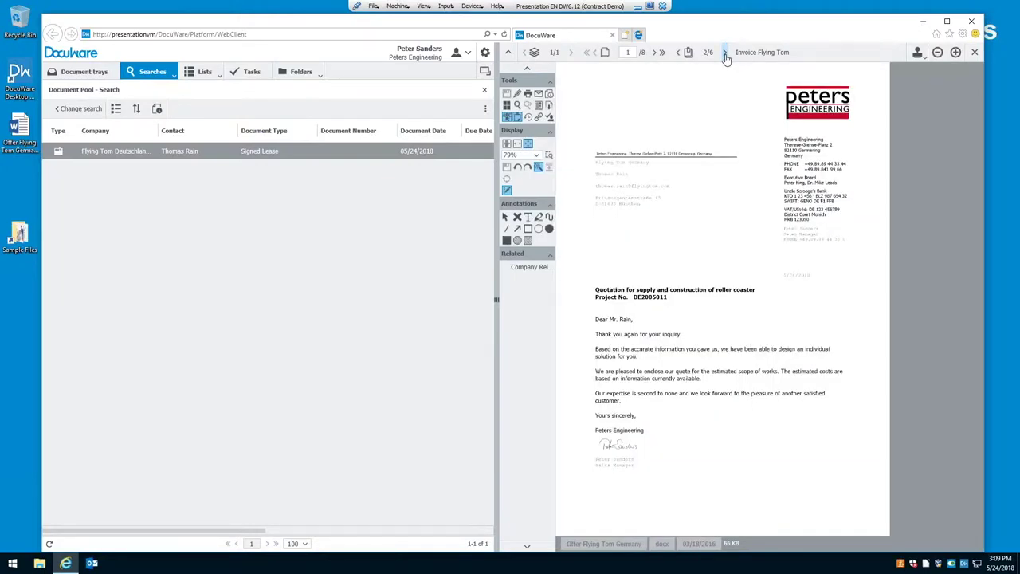
click(726, 54)
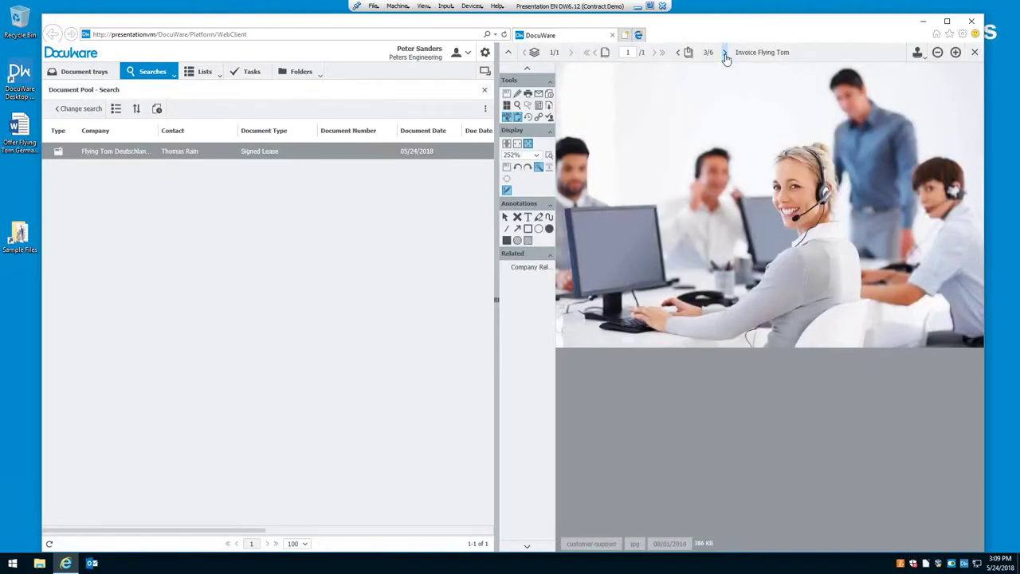
click(726, 54)
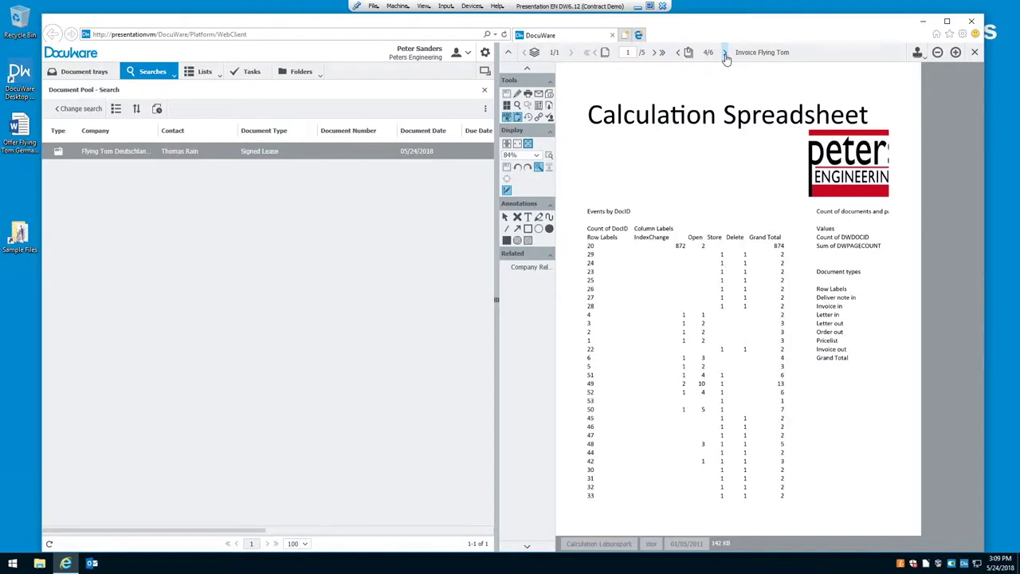
click(726, 54)
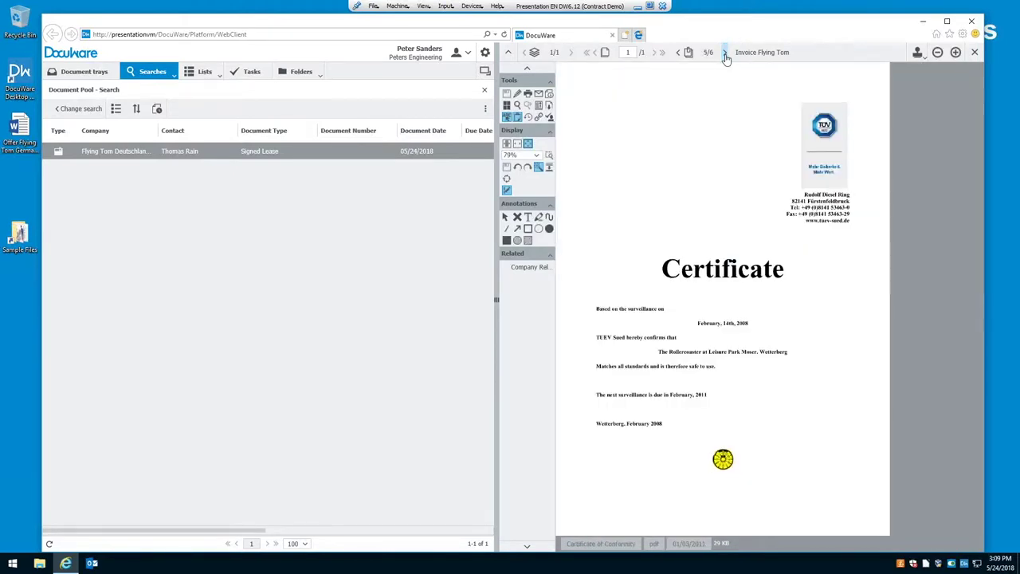
click(726, 53)
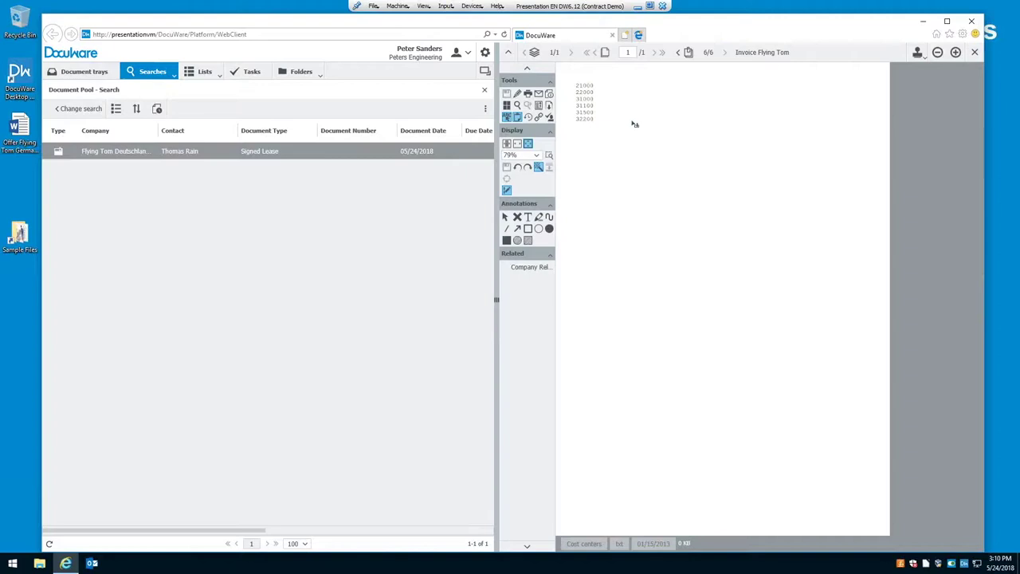
click(678, 53)
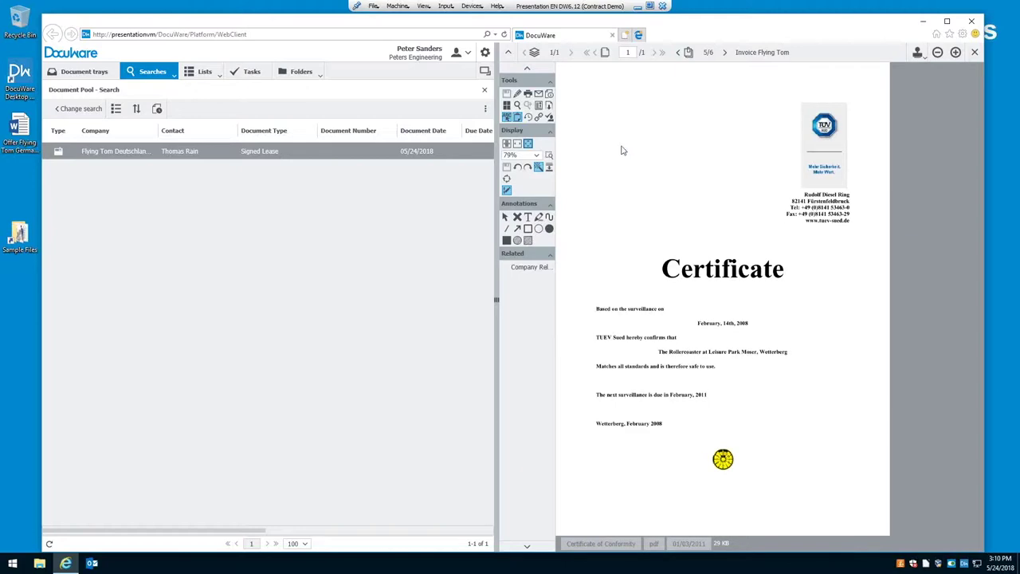
- Switch to Outlook, select the "Price list" email and start storing it in DocuWare with the Move mail option
click(923, 21)
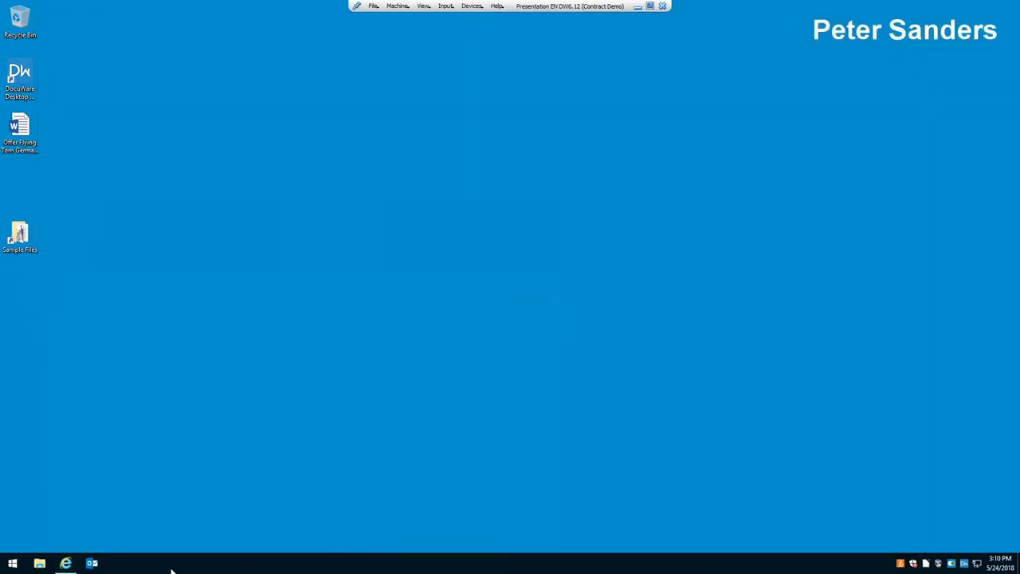
click(91, 564)
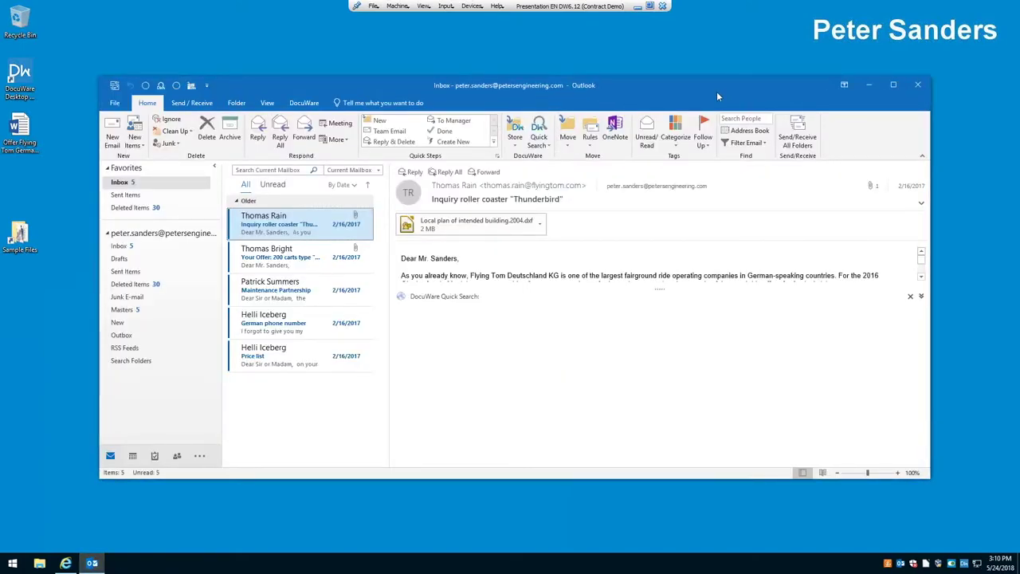
drag(717, 91, 723, 92)
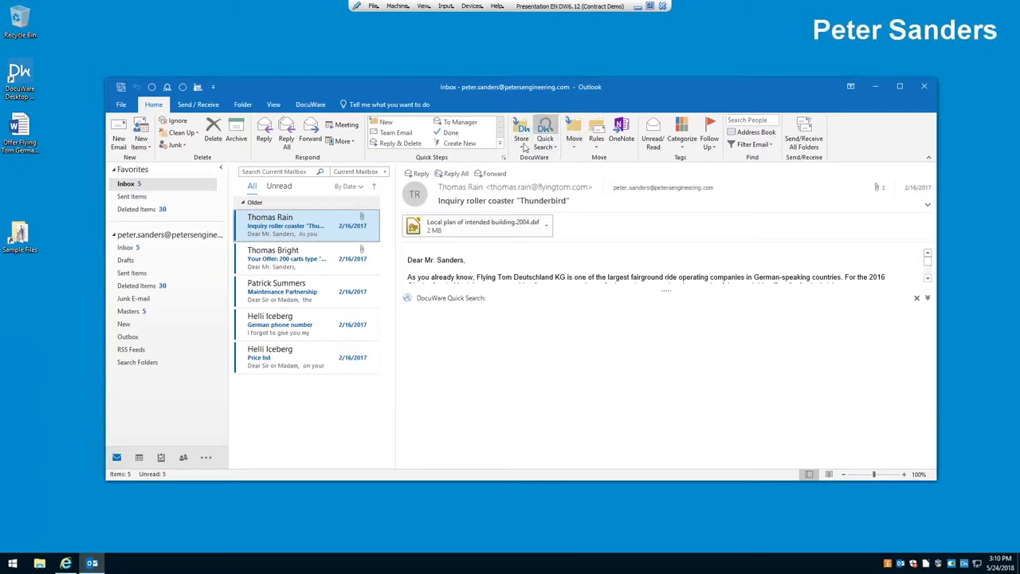
click(296, 358)
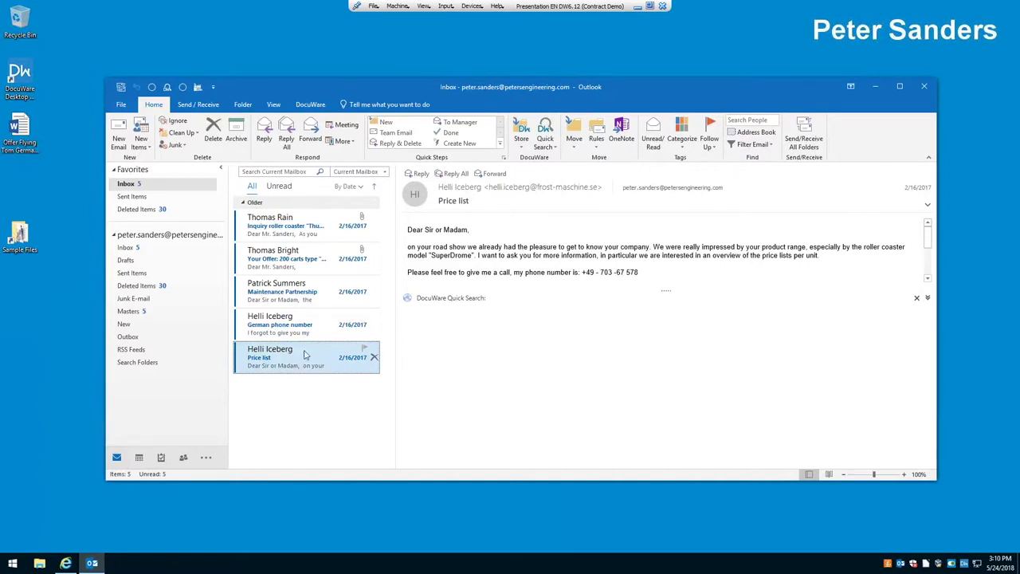
click(520, 146)
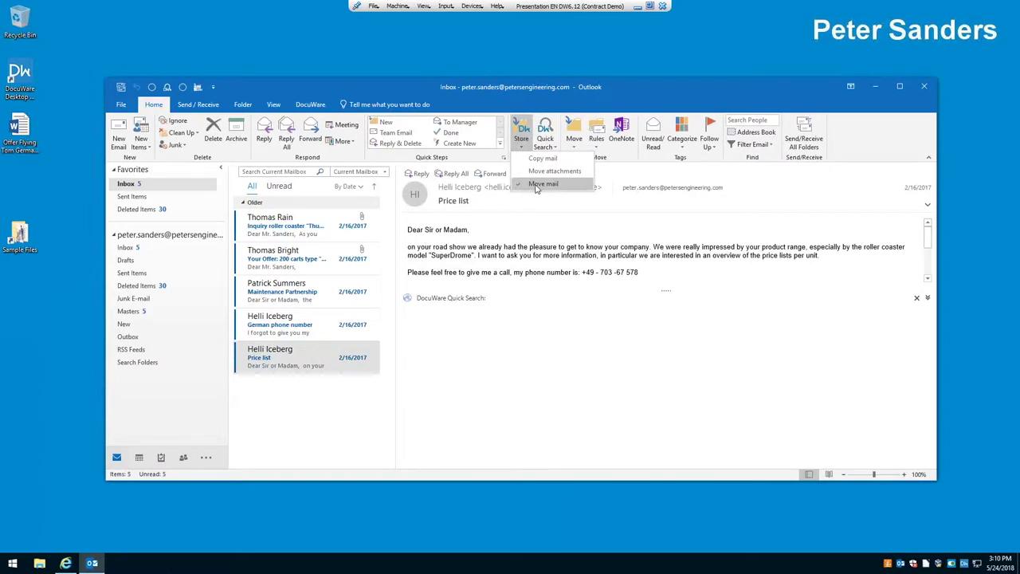
click(521, 130)
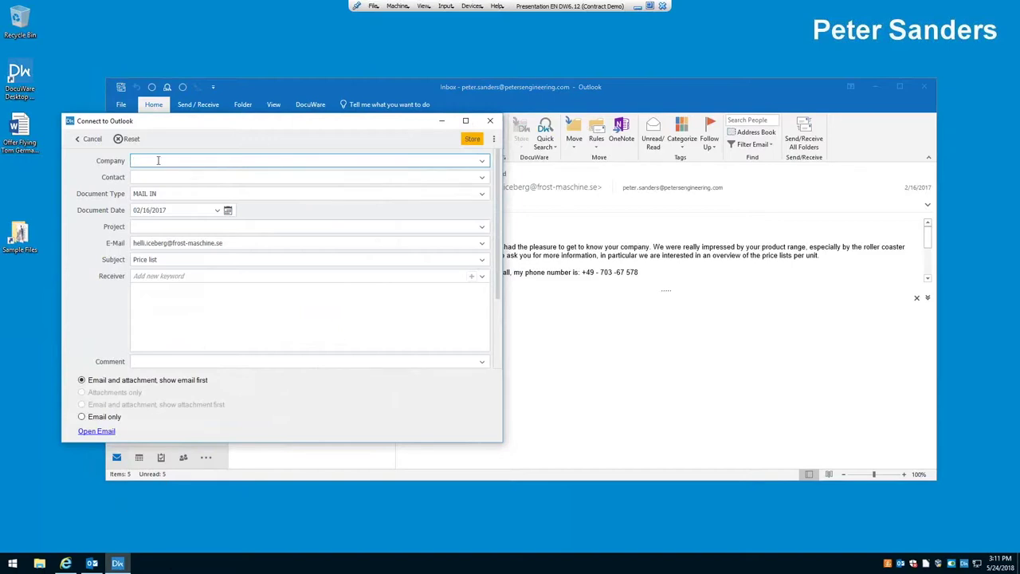
- Open the original email beside the store dialog and enter Frost Machines Corp. as the company
click(104, 435)
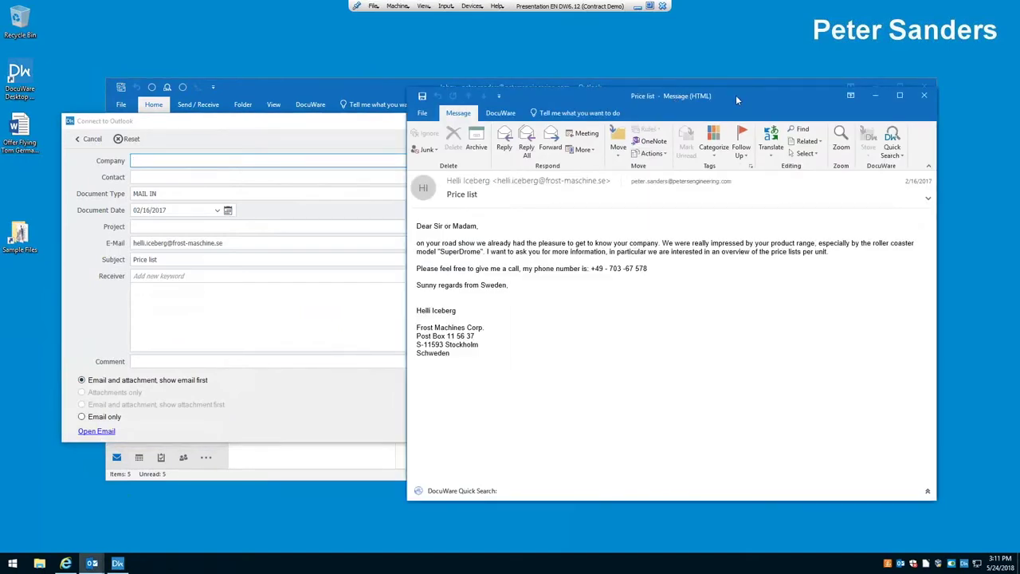
drag(736, 95, 833, 91)
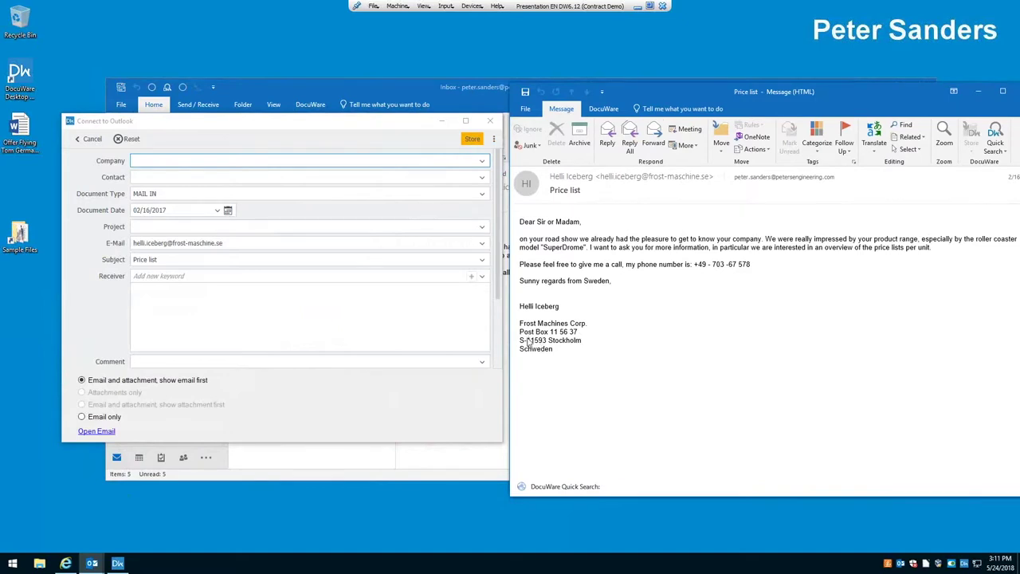
click(277, 160)
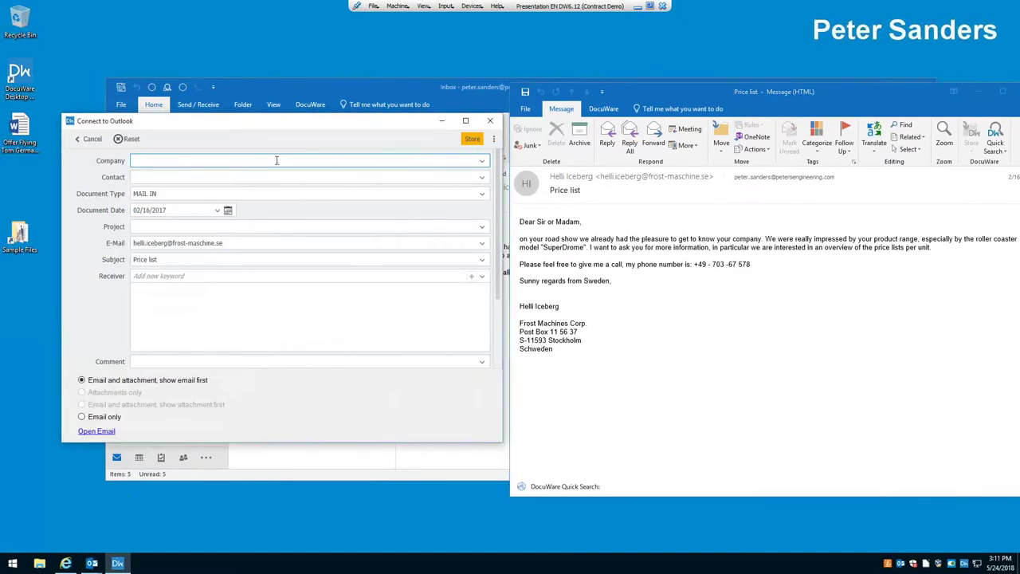
text(Frost Machie)
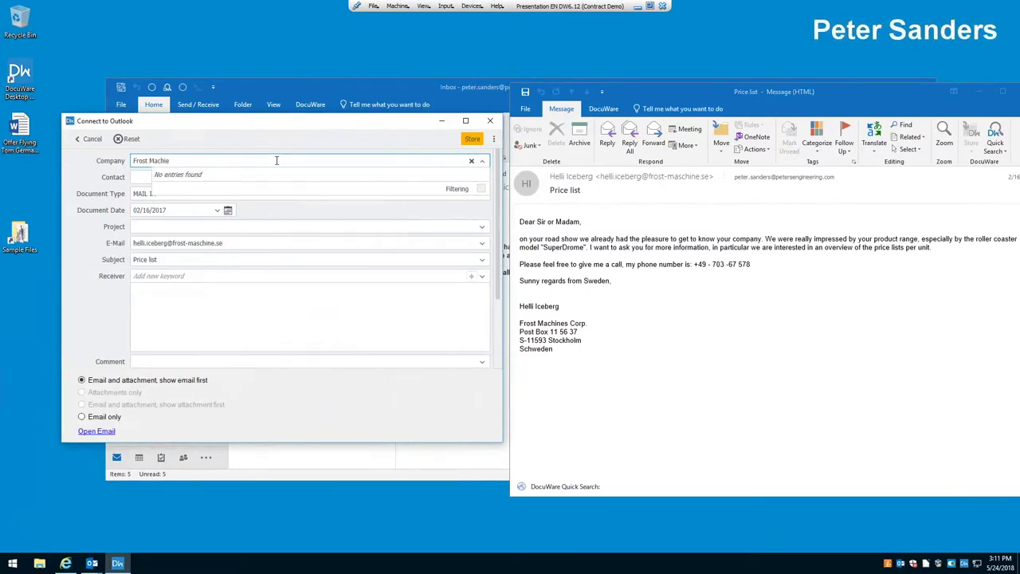
key(BackSpace)
text(nes Corp.)
key(Tab)
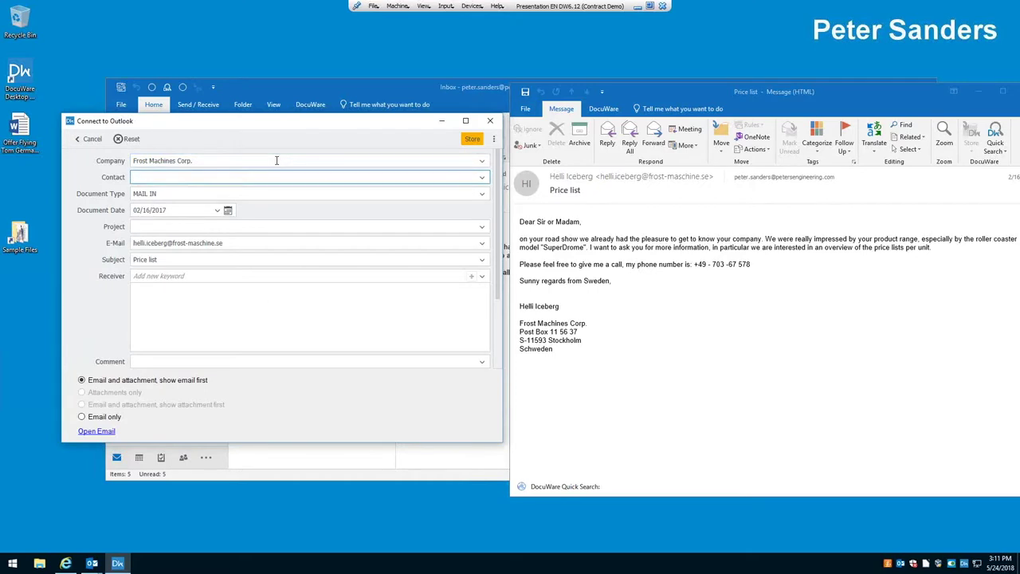
- Enter the sender's full name as the contact, store the email in DocuWare and close the opened message
text(Helli I)
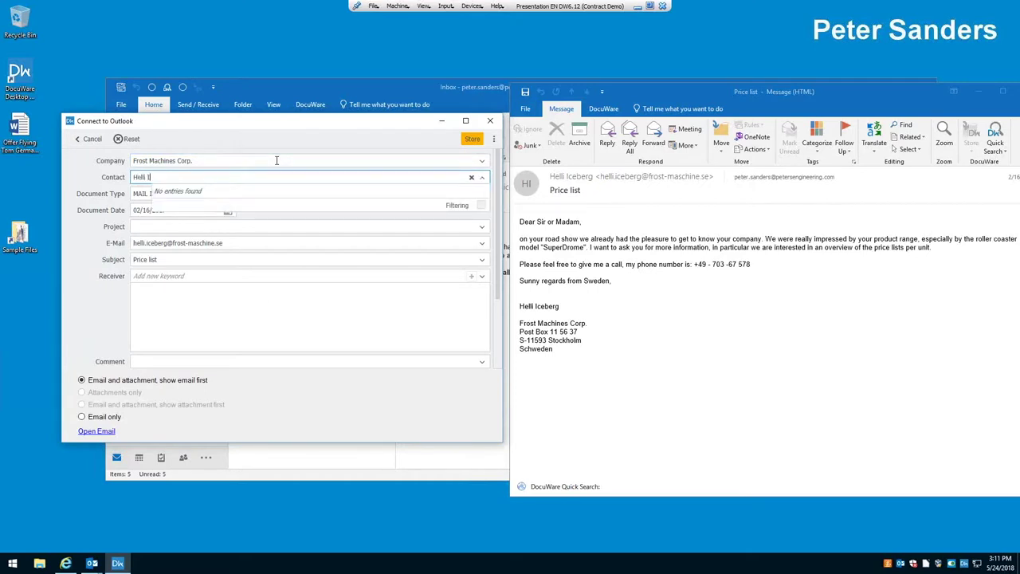
text(ceberg)
click(475, 141)
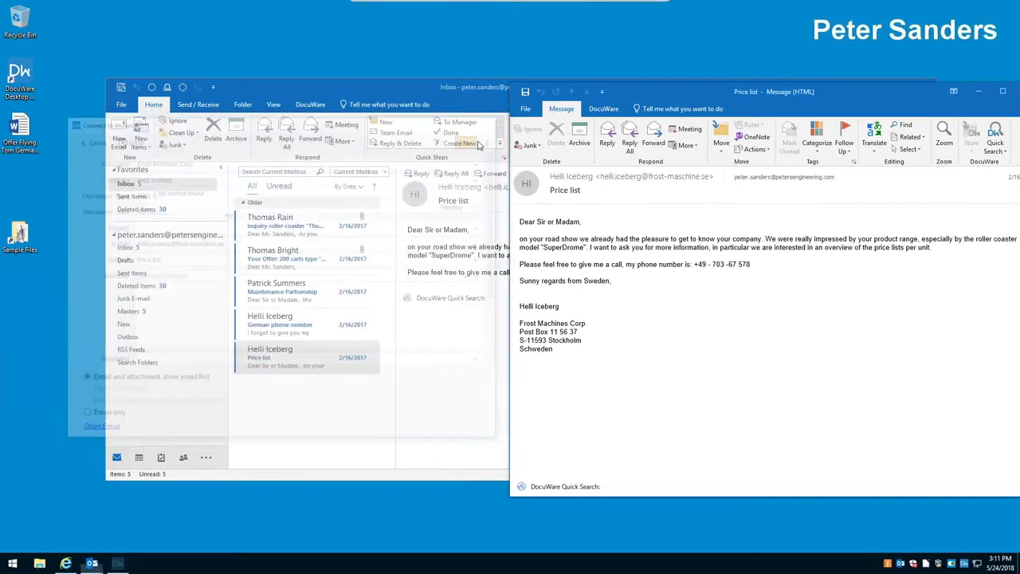
drag(930, 104, 853, 105)
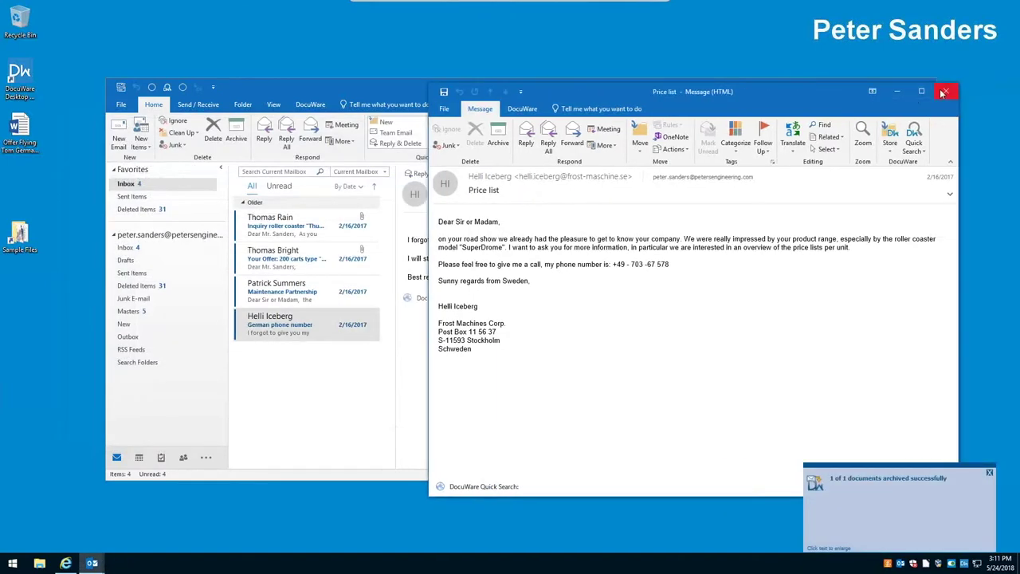
click(947, 91)
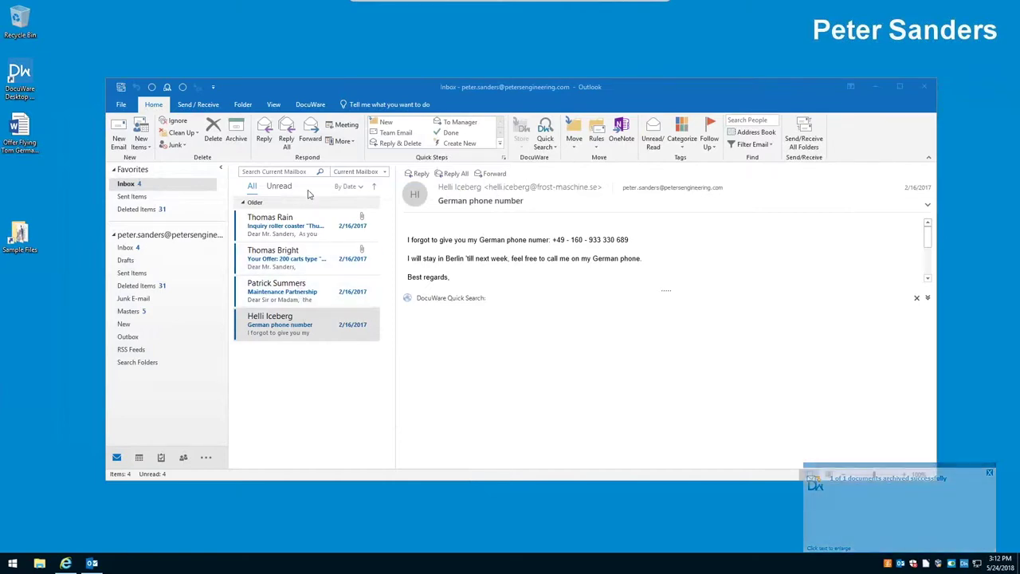
- Run a DocuWare quick search from the "German phone number" email and view the archived "Price list" email
click(547, 138)
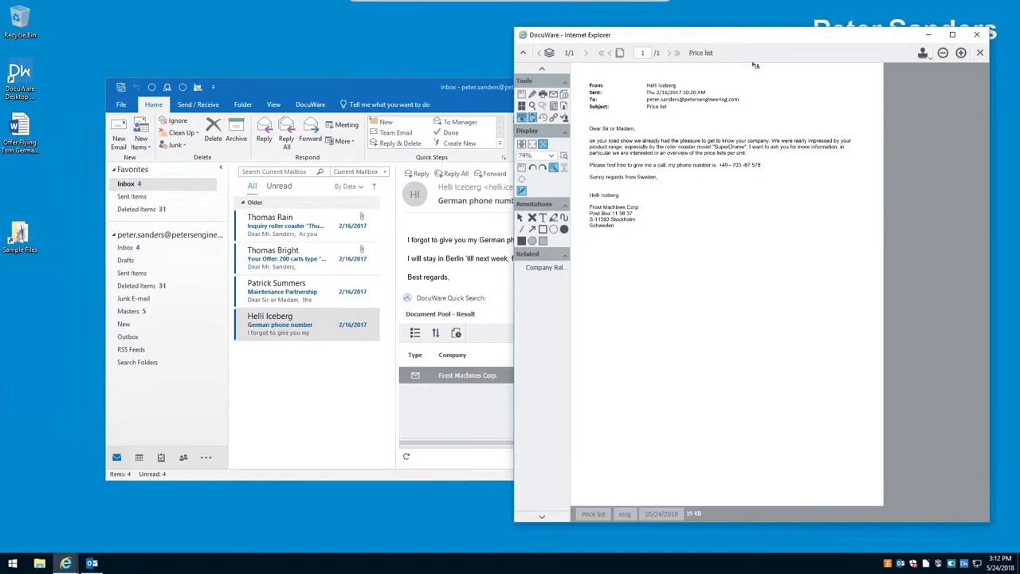
click(977, 34)
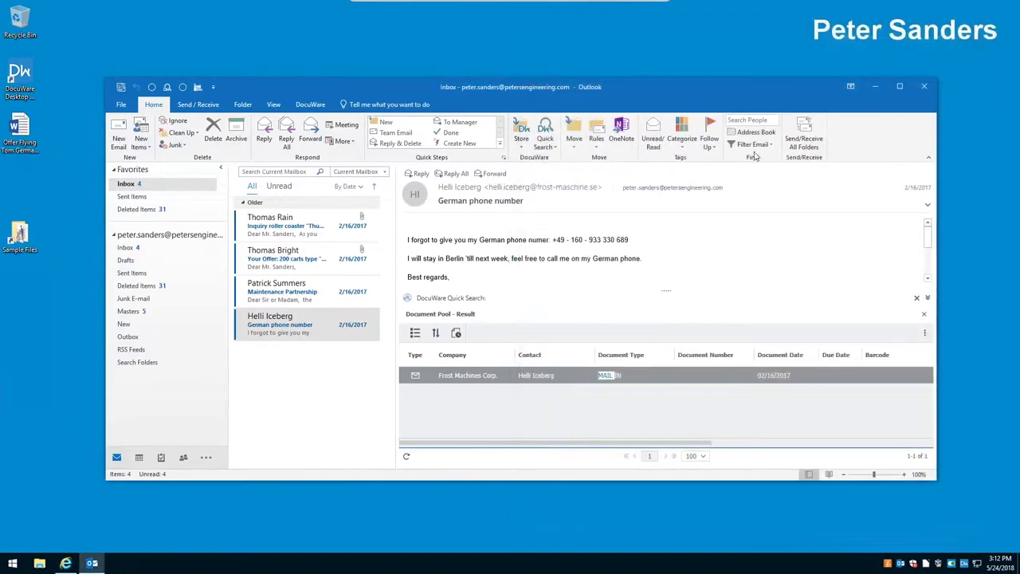
- Store the "German phone number" email in DocuWare, checking the sender's address in the index data and keeping the prefilled entries
click(521, 132)
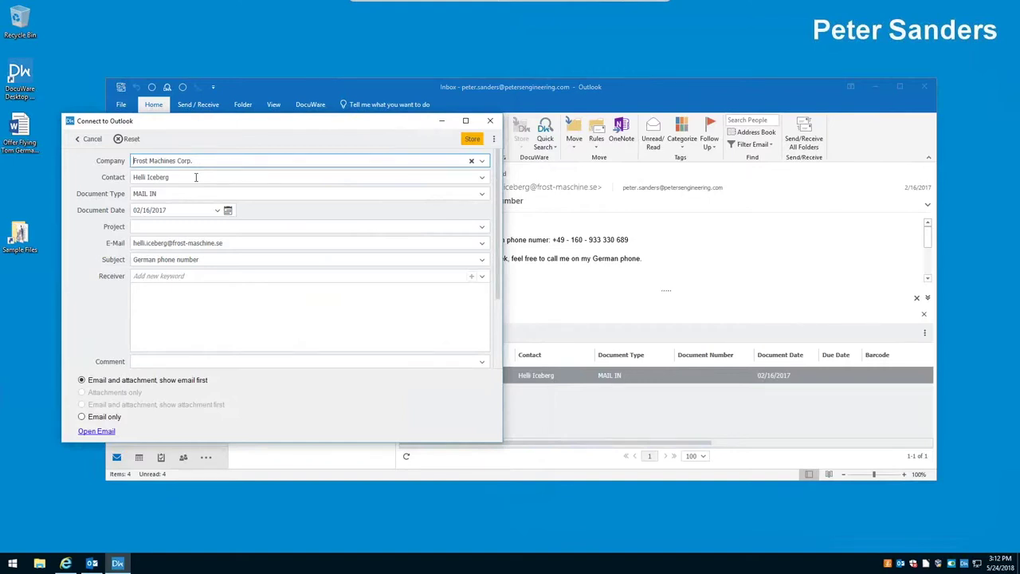
click(231, 243)
drag(230, 243, 133, 249)
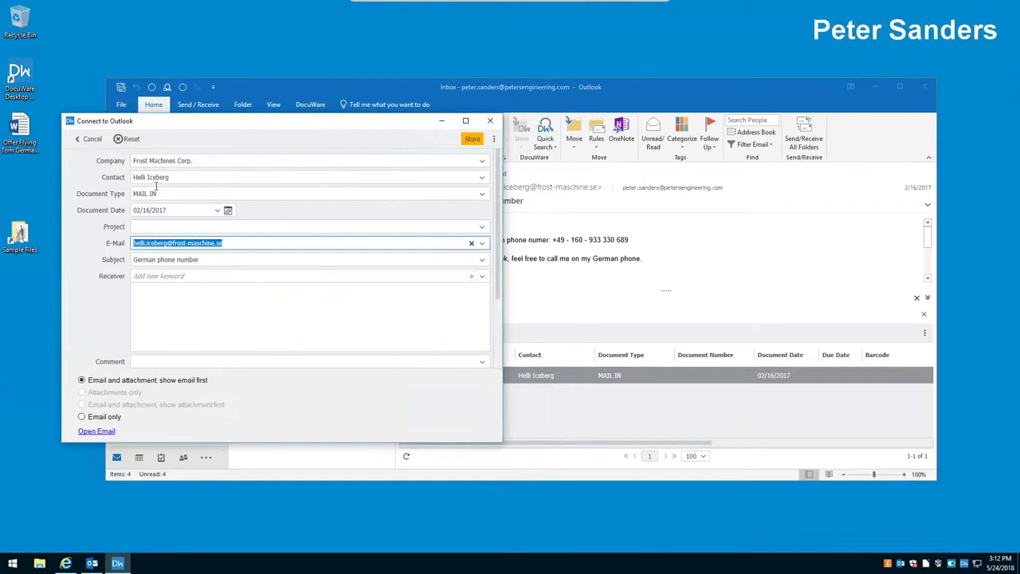
key(Return)
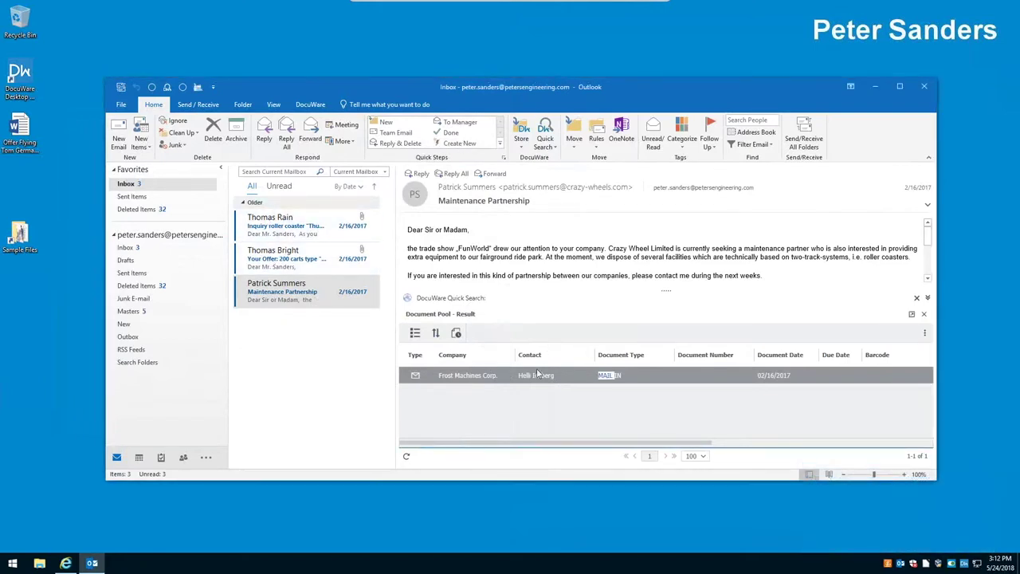
- Open the Frost Machines contact from the Address Book and search DocuWare for the documents belonging to this contact
click(742, 134)
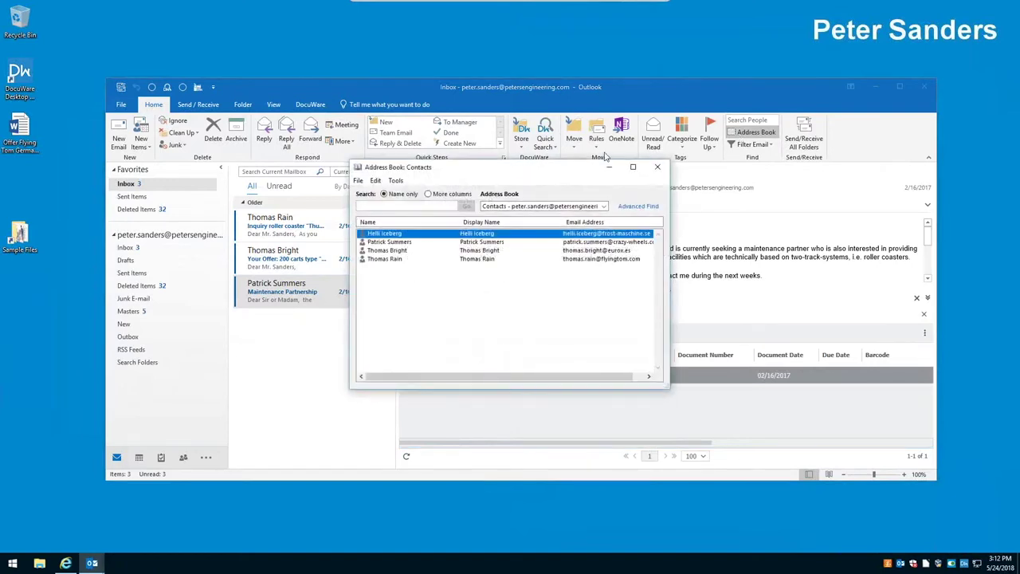
double_click(411, 234)
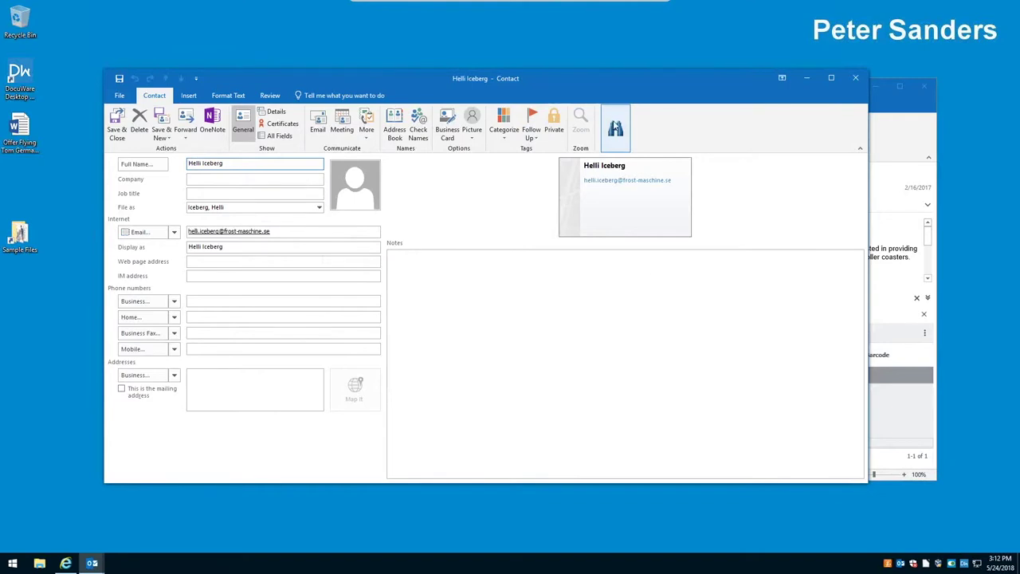
click(616, 130)
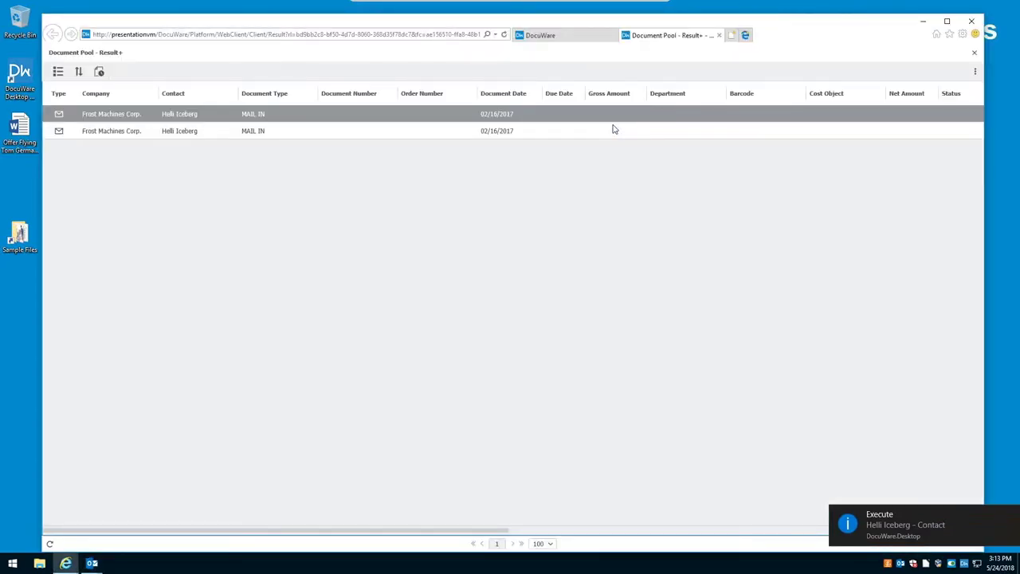
- View the archived "German phone number" email, and close the viewer, all browser tabs, the contact and the Address Book
double_click(418, 120)
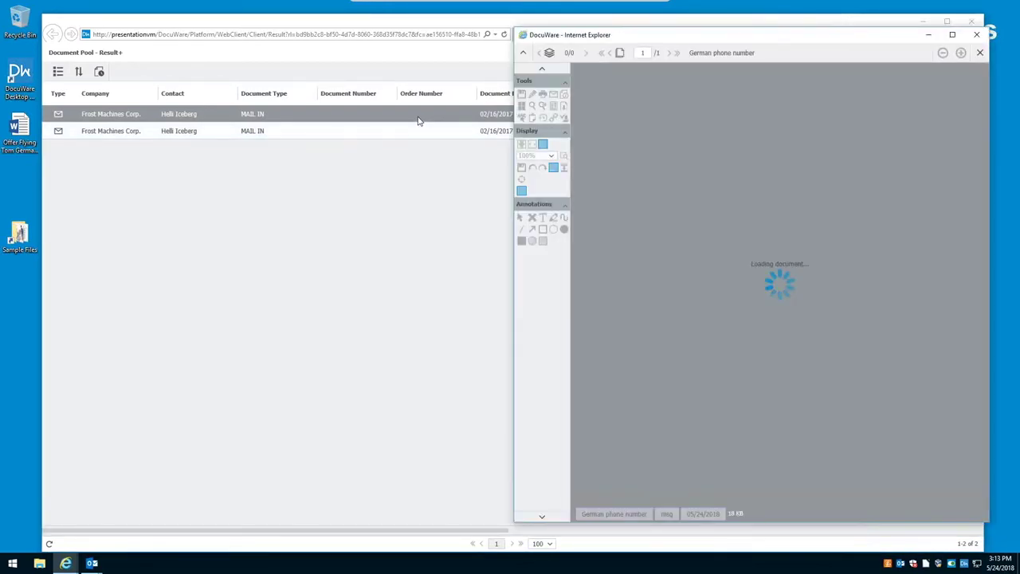
click(977, 35)
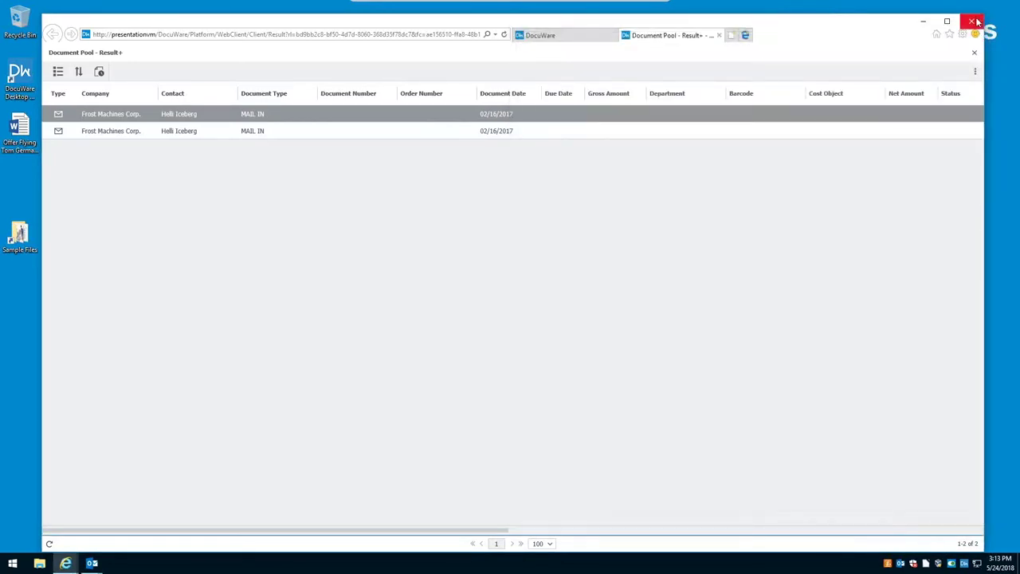
click(974, 21)
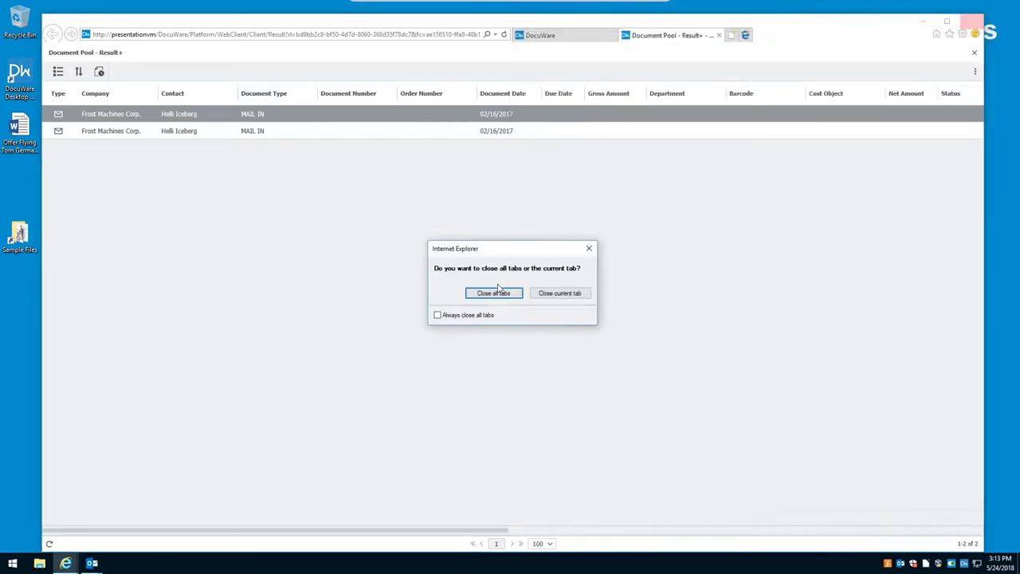
click(500, 295)
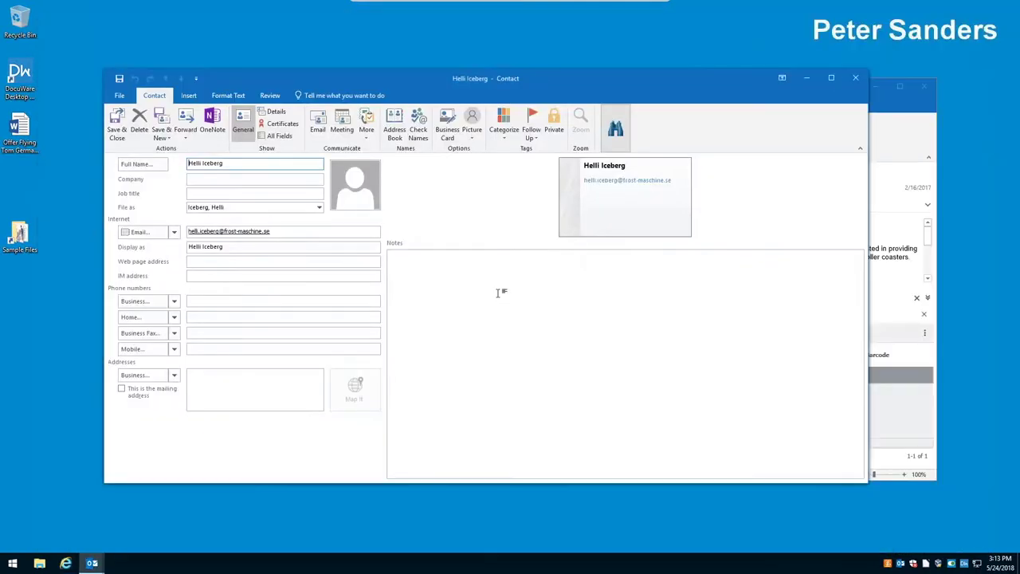
click(861, 80)
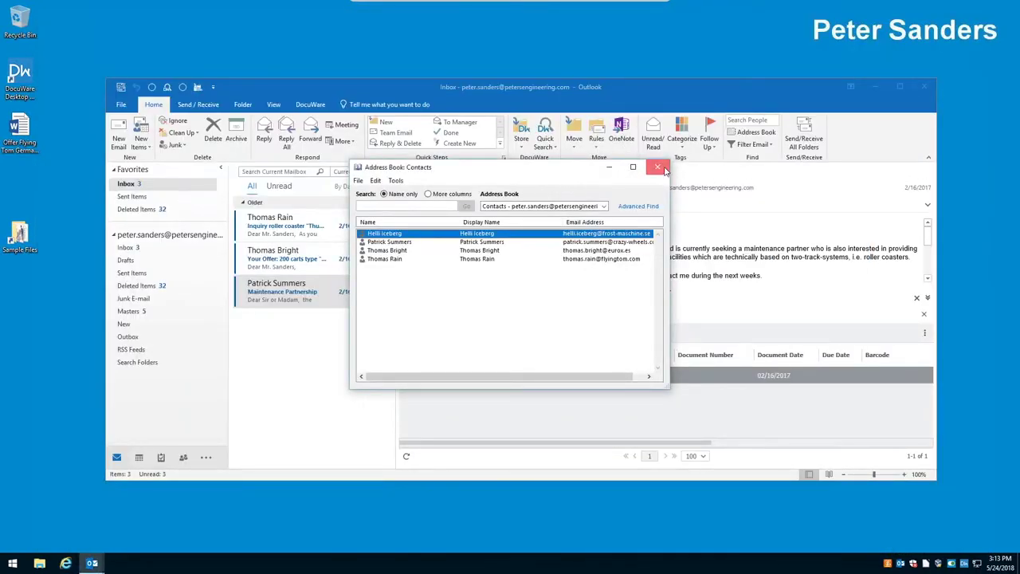
click(658, 166)
- Switch to Fakturama, open the unpaid Flying Tom Germany invoice INV000003 and retrieve its archived document with Invoice out
click(13, 563)
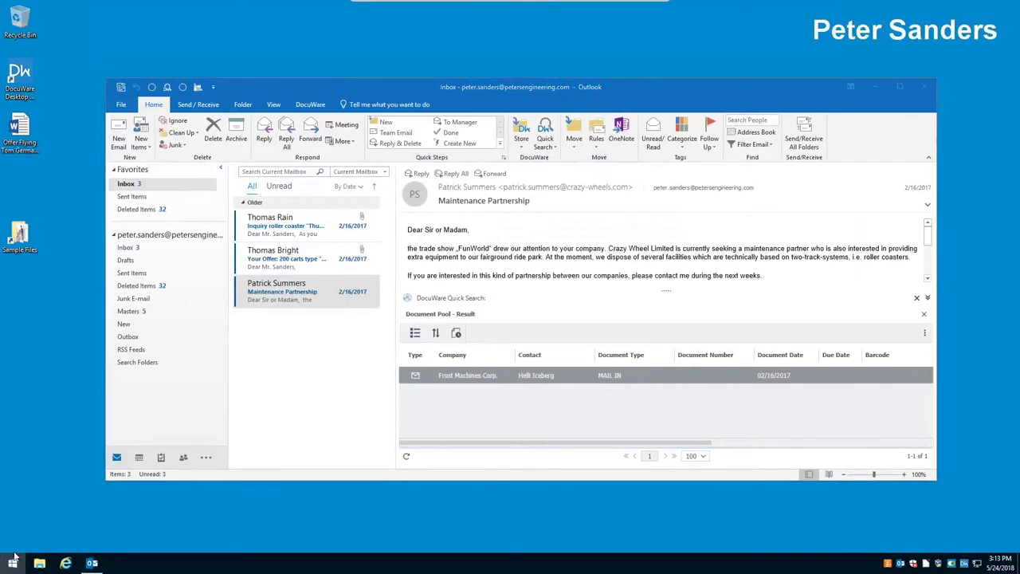
click(12, 463)
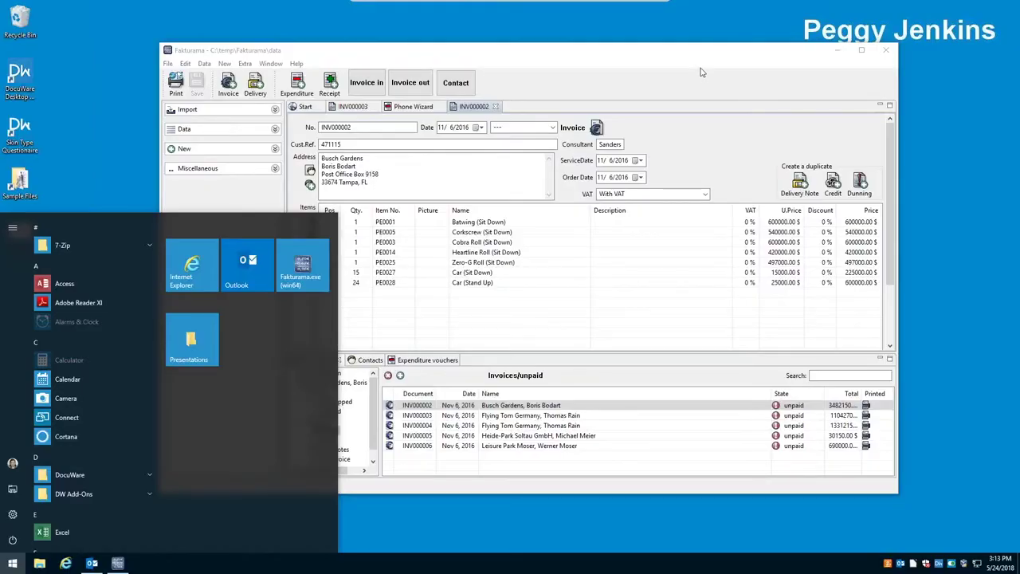
click(701, 71)
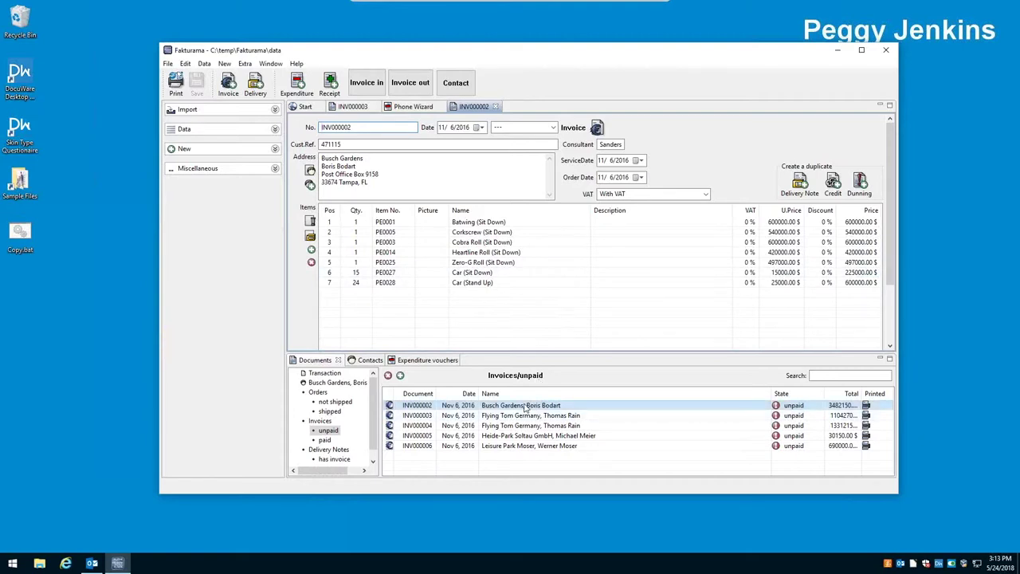
click(526, 406)
double_click(522, 415)
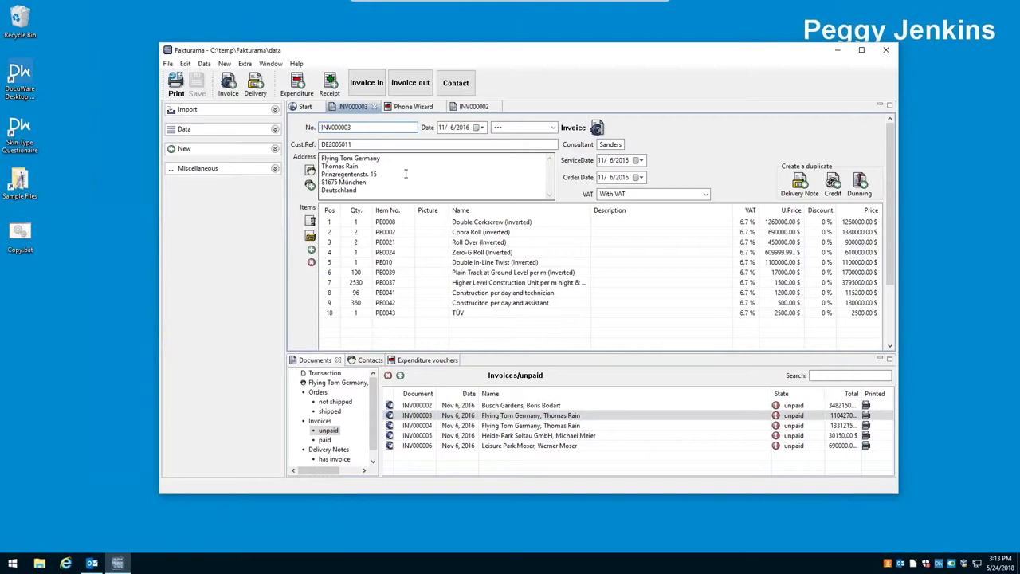
click(421, 90)
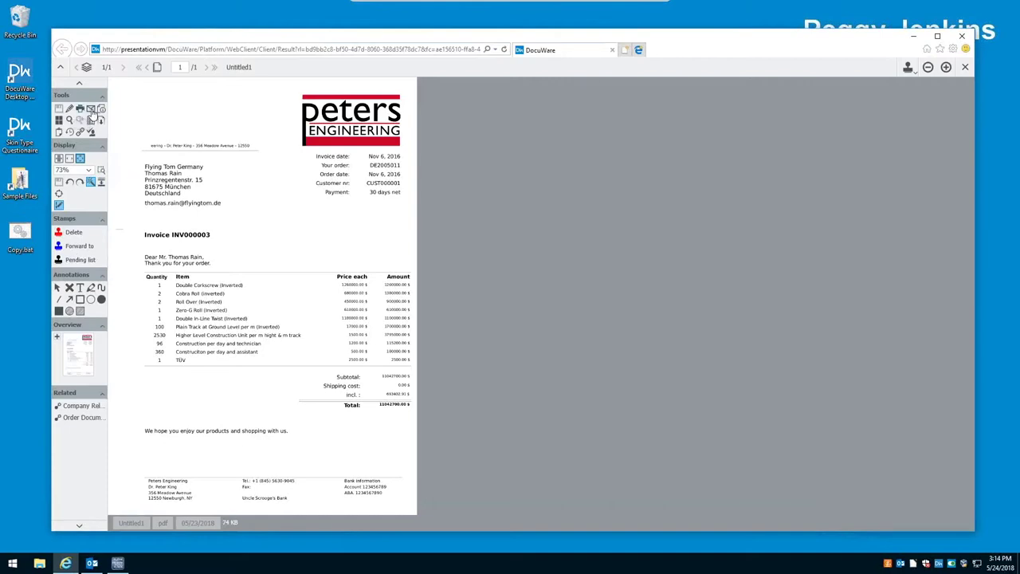
- Start an email with the archived invoice attached in original format, discard the message and close the document viewer
click(91, 114)
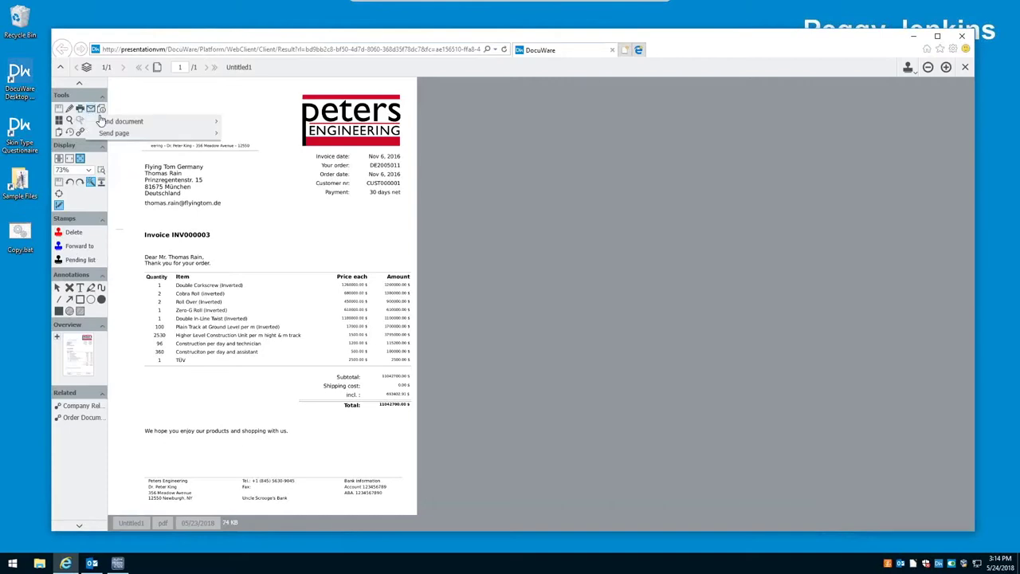
mouse_move(94, 121)
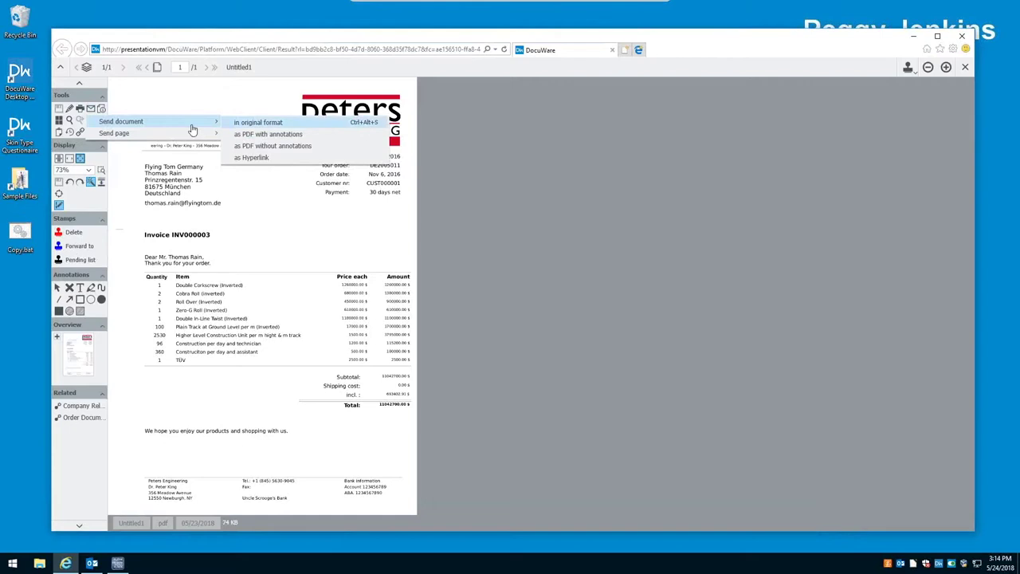
click(245, 124)
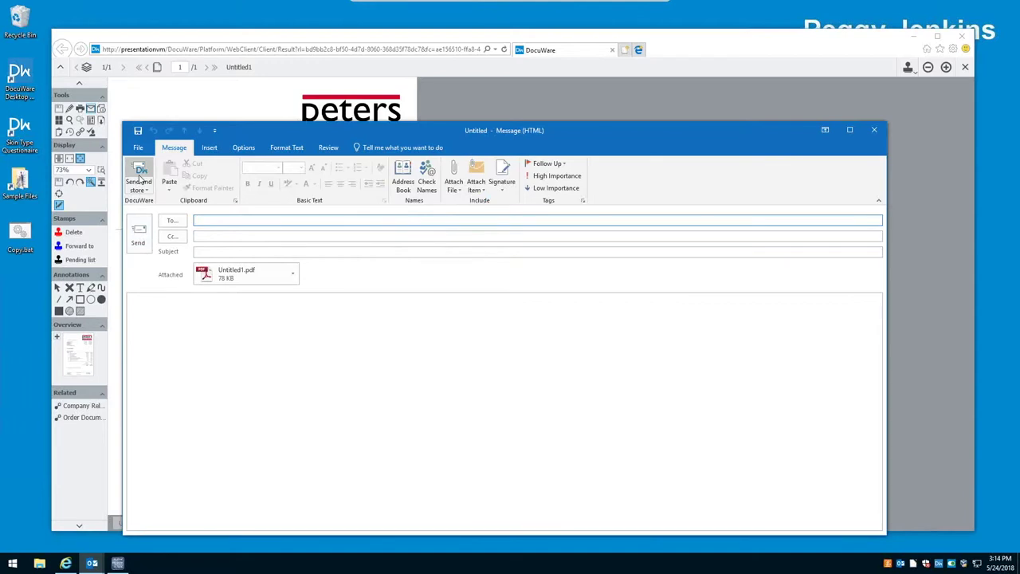
click(874, 135)
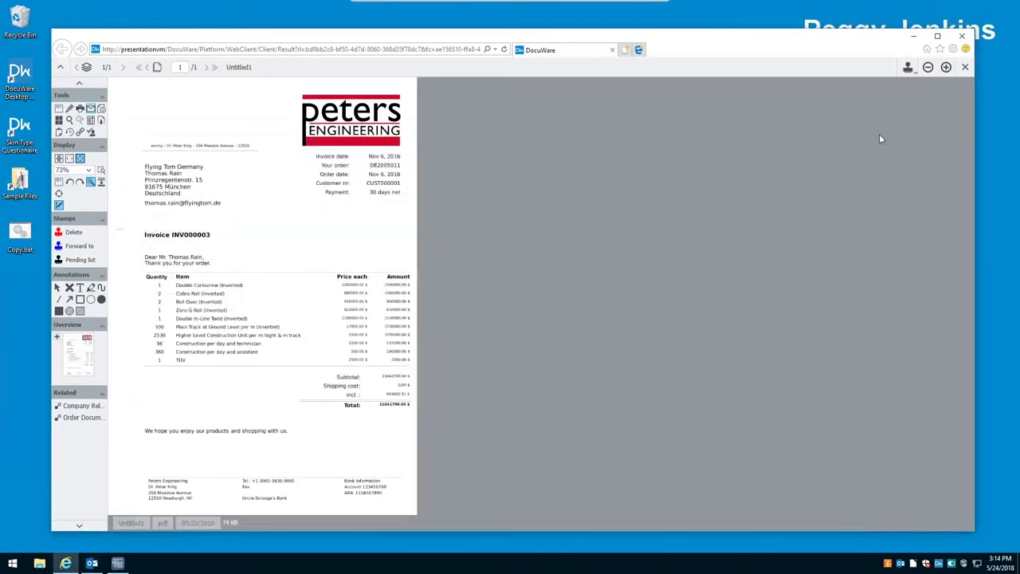
click(964, 38)
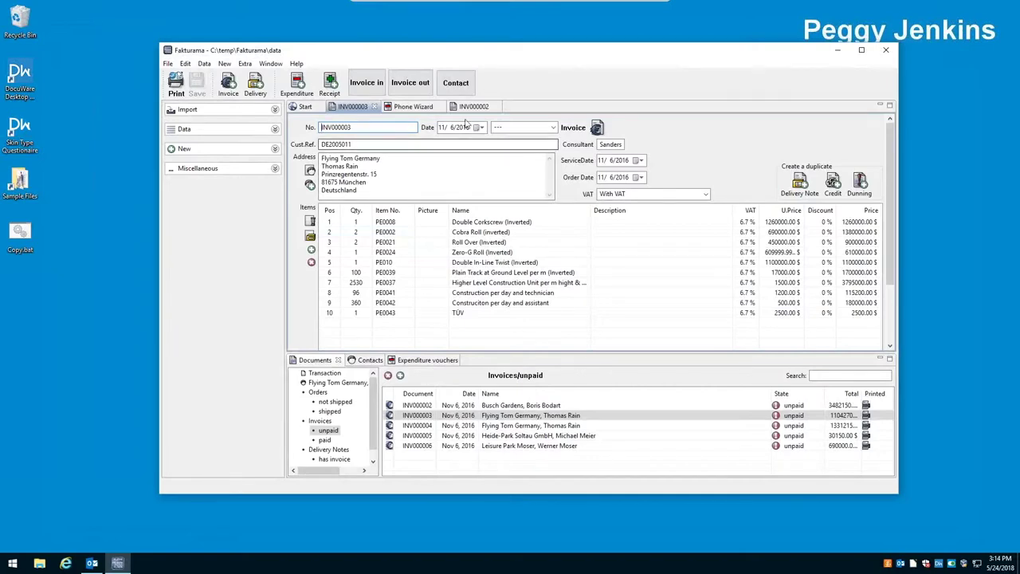
- Open the Phone Wizard expense voucher 146 from the expenditure vouchers list
click(437, 366)
double_click(436, 365)
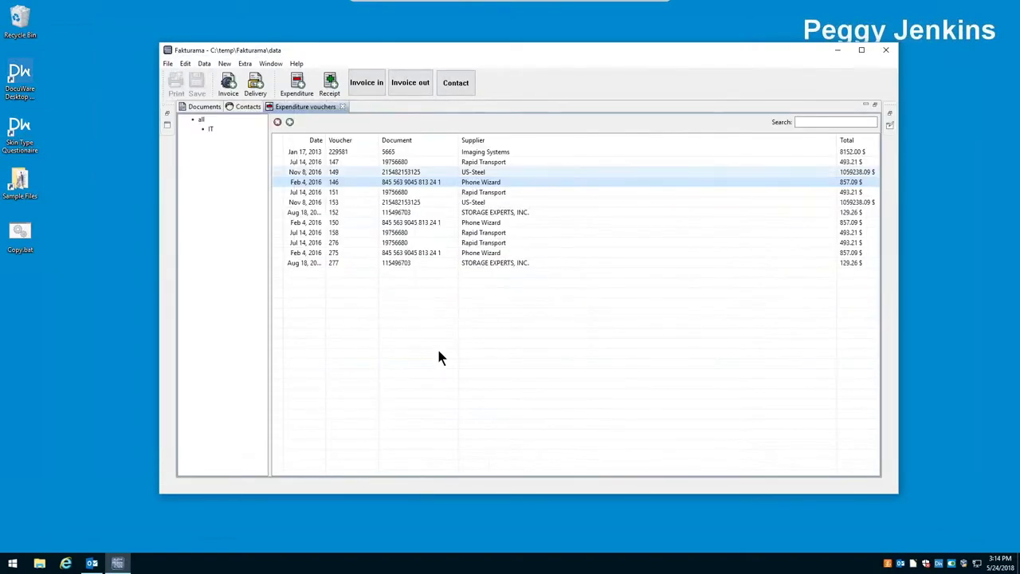
click(874, 107)
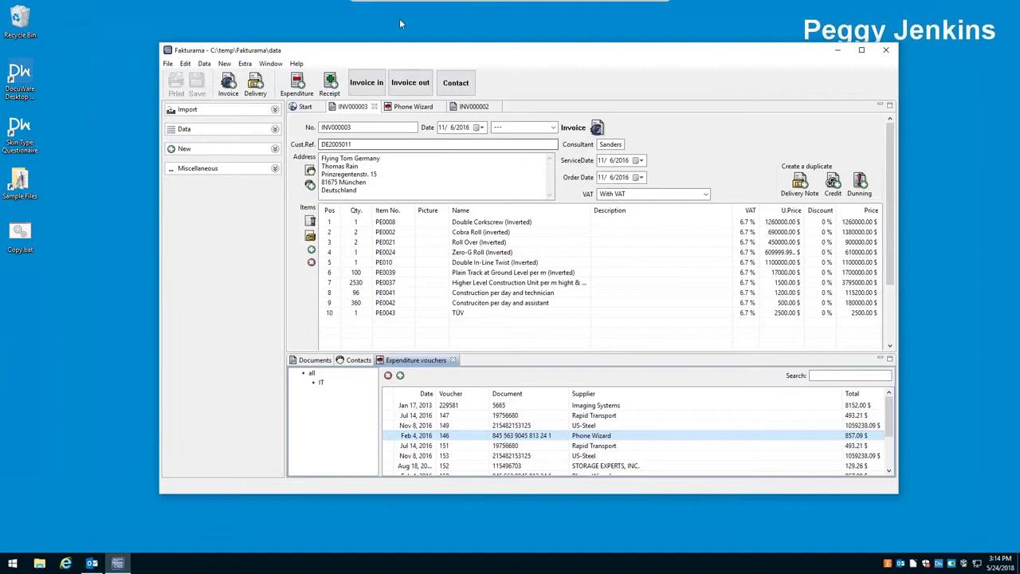
double_click(545, 438)
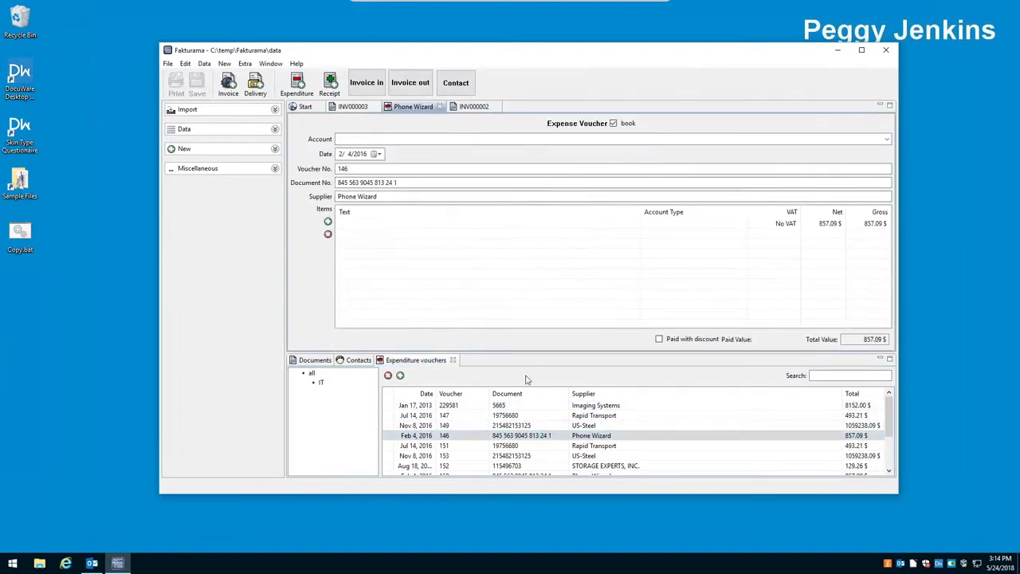
- Retrieve the scanned Phone Wizard invoice for the open voucher from DocuWare, view it and close the viewer
click(414, 96)
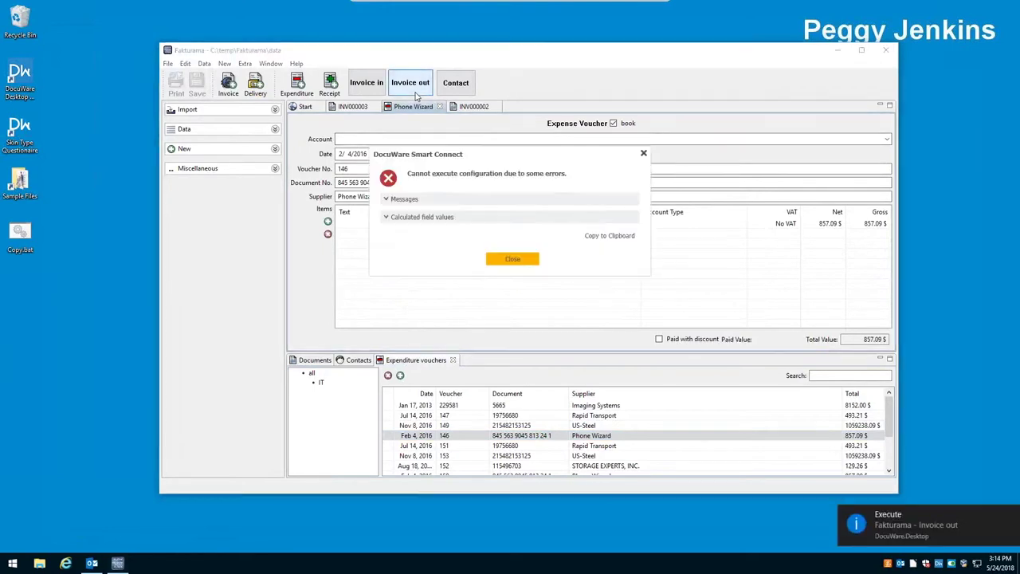
click(515, 257)
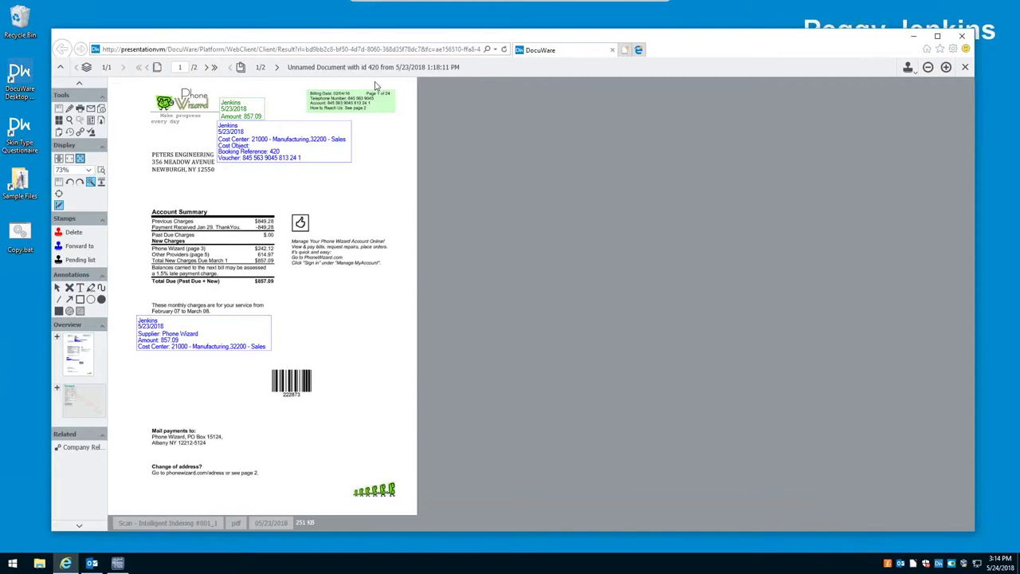
click(963, 37)
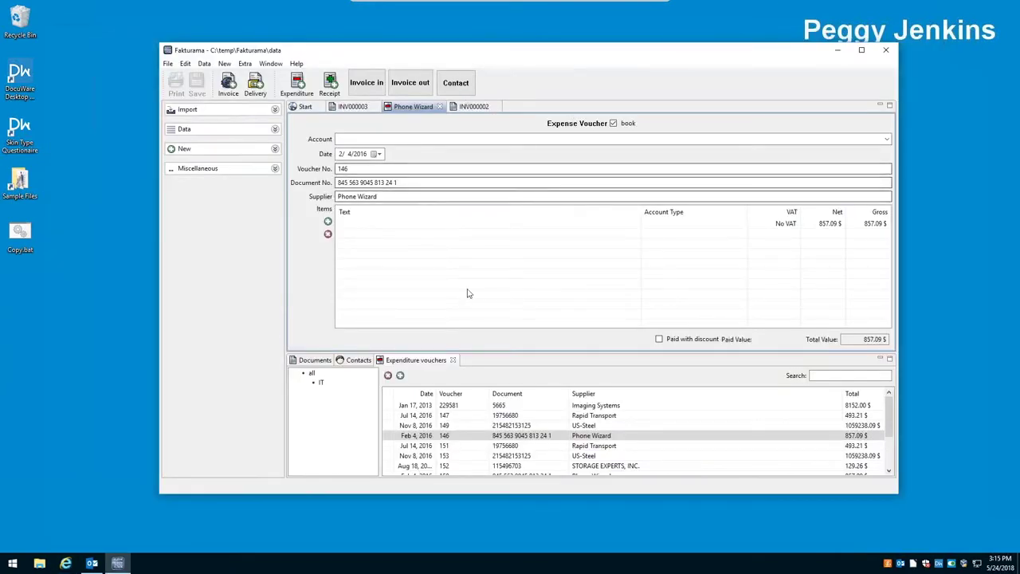
- Open the Flying Tom Germany contact record, search DocuWare for its documents with Contact and close the result list
double_click(361, 362)
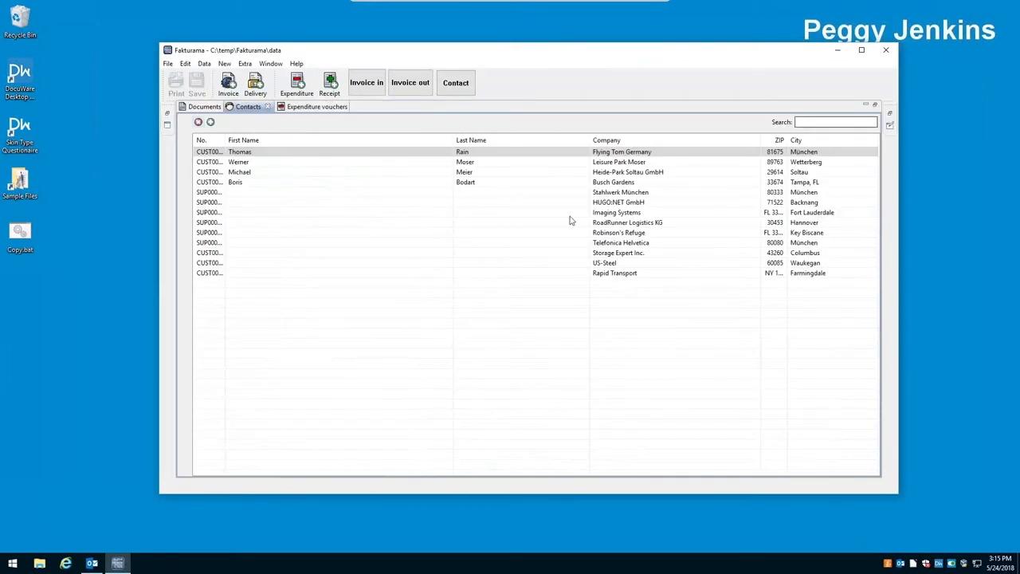
click(875, 105)
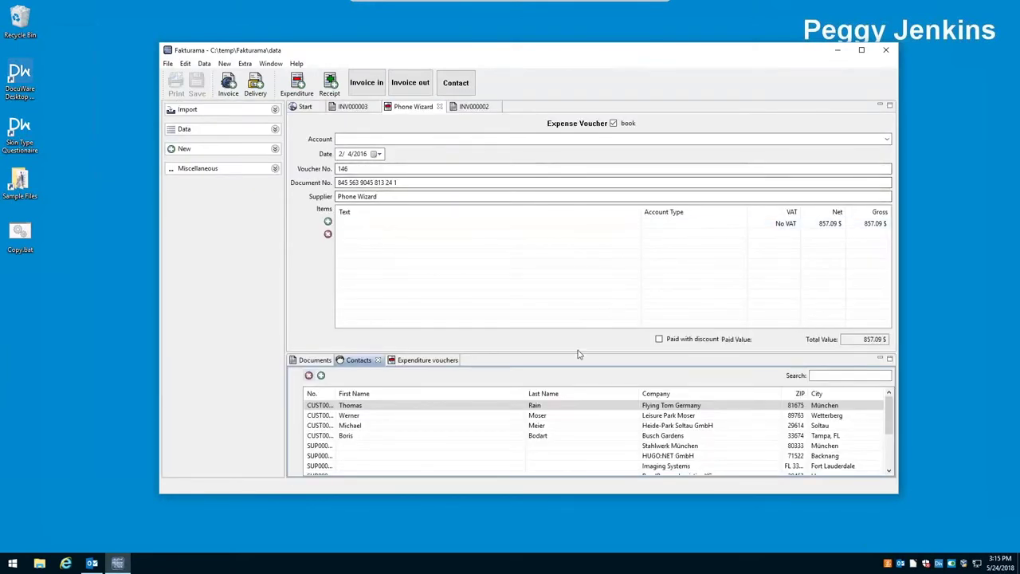
double_click(536, 407)
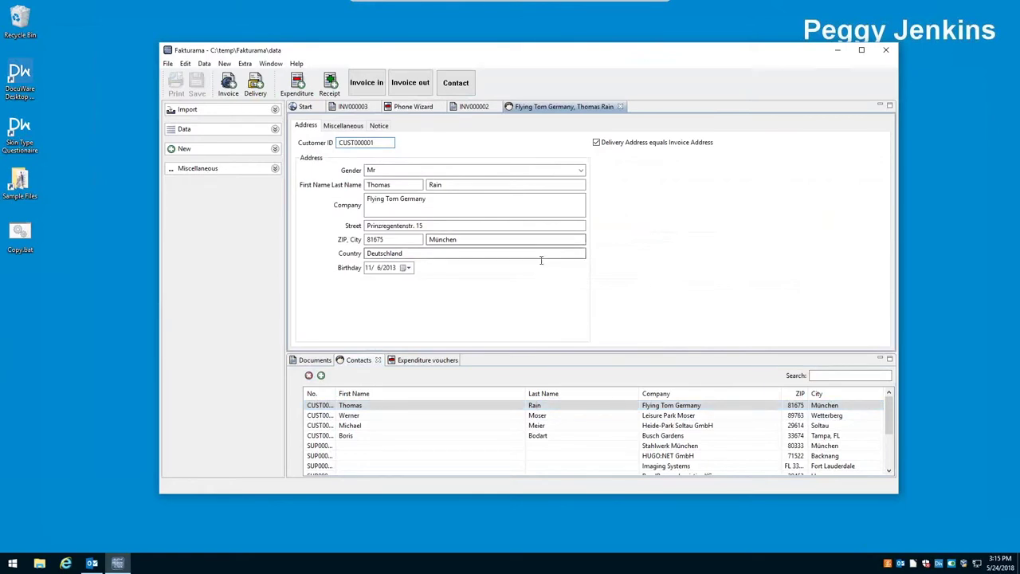
click(444, 184)
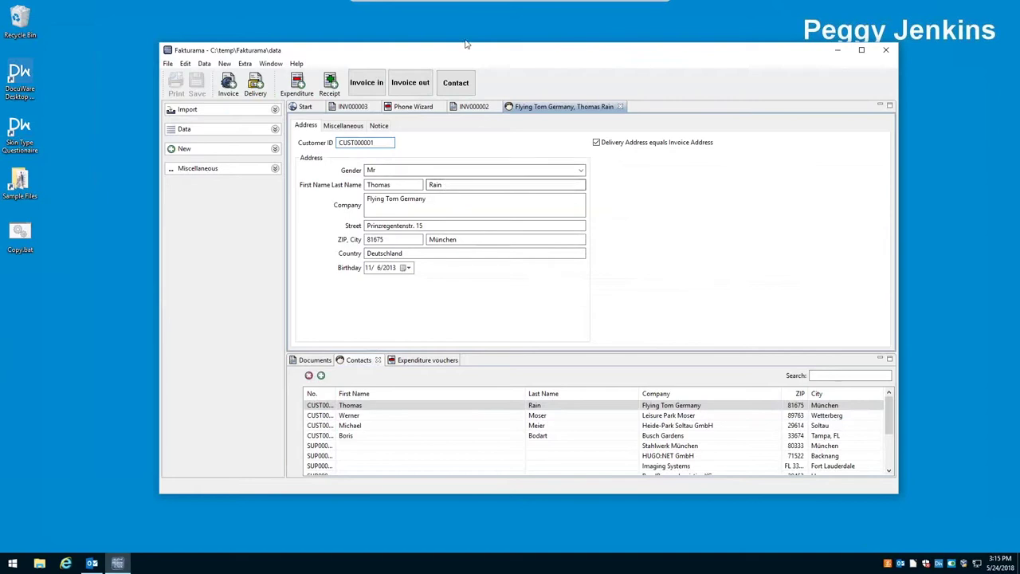
click(461, 84)
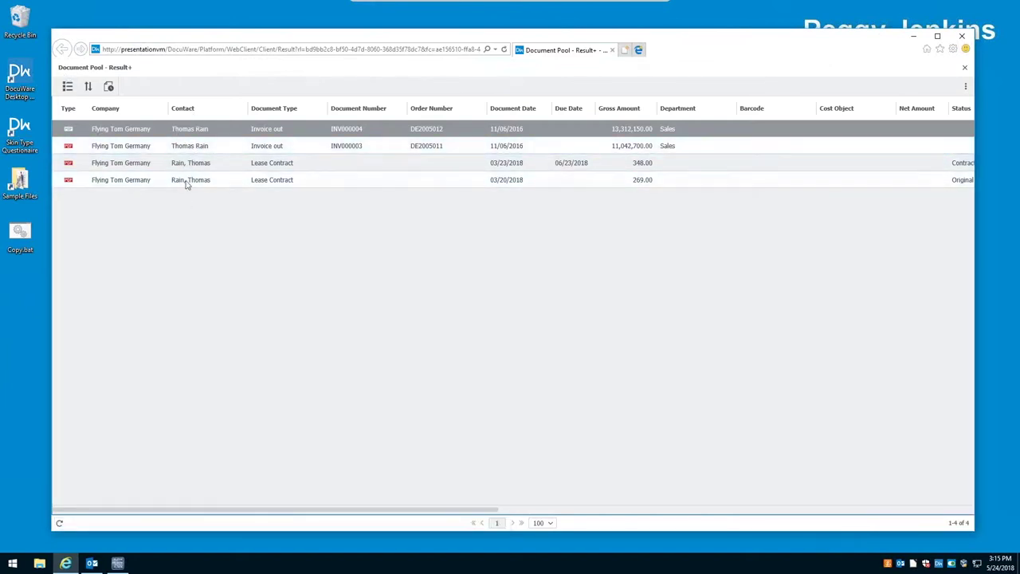
click(962, 37)
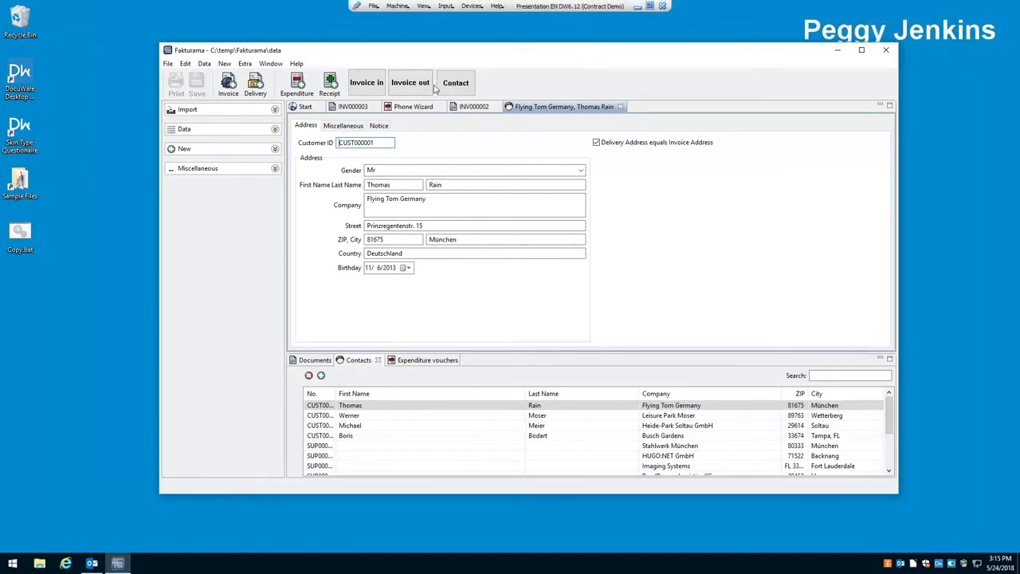
- Open Flying Tom Germany's invoice INV000003 from the unpaid invoices and highlight the company name in its address
double_click(307, 360)
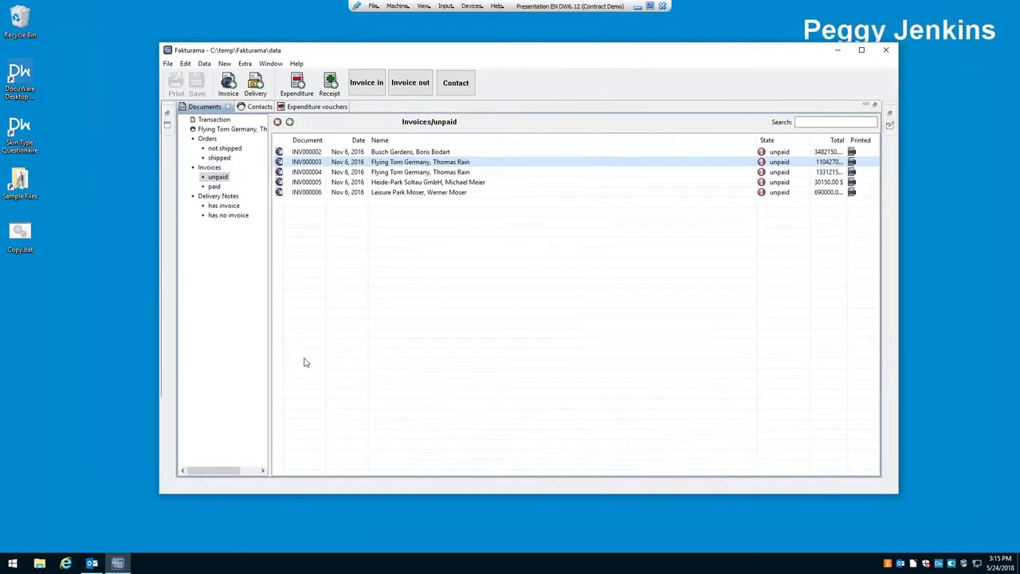
click(876, 106)
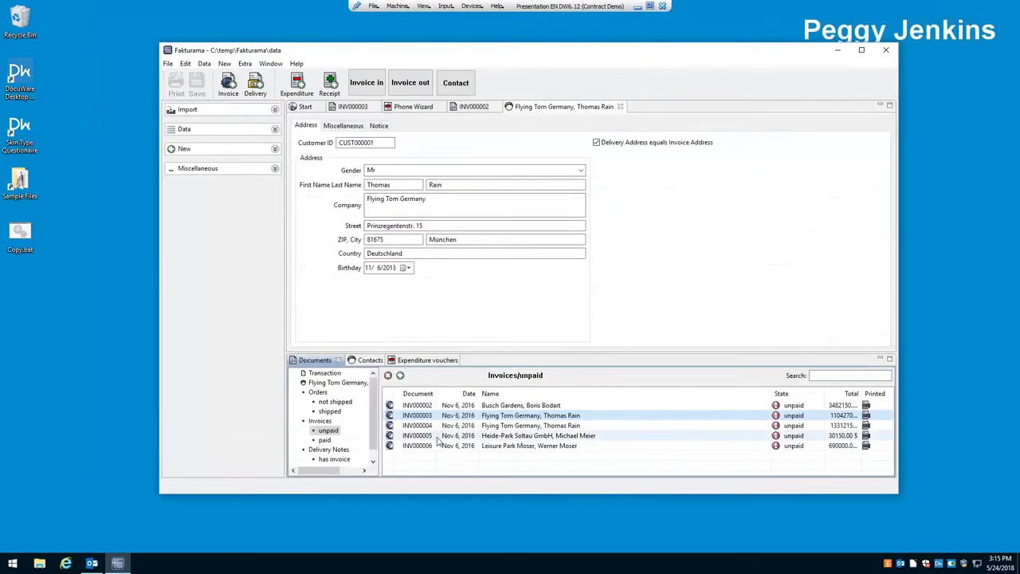
double_click(479, 416)
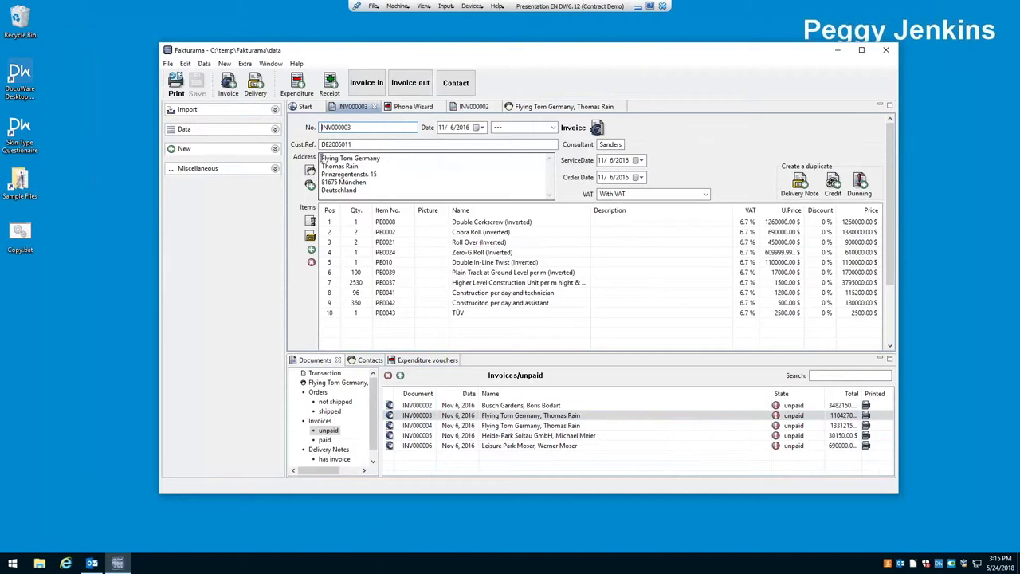
drag(322, 158, 390, 152)
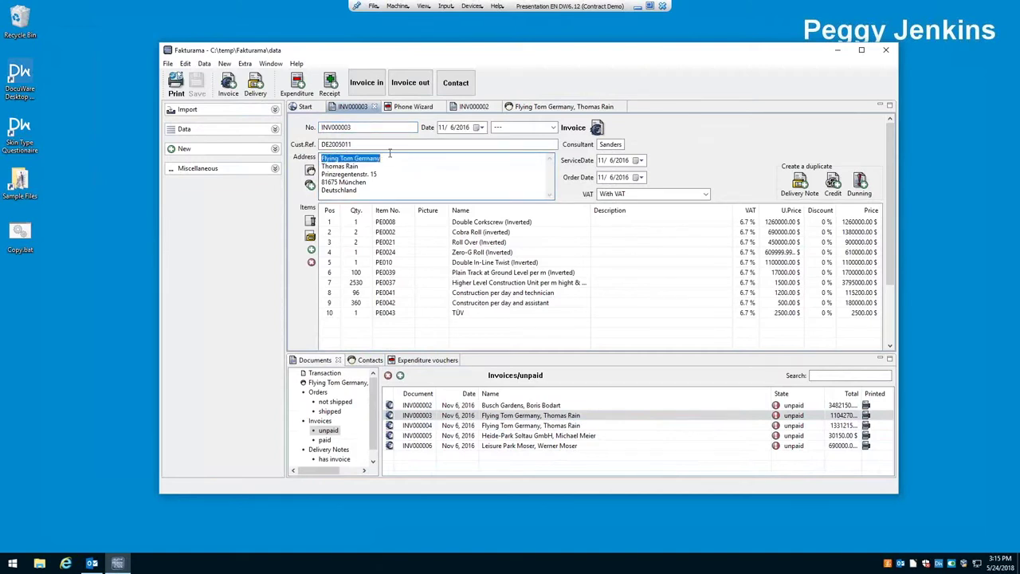
click(391, 166)
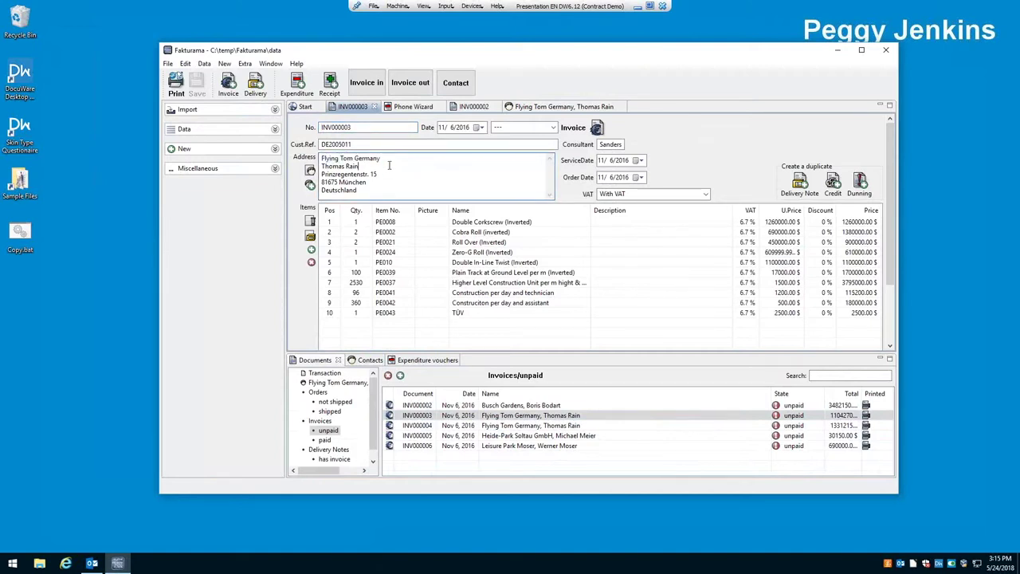
- Open the DocuWare Smart Connect configurations and create a Smart Search using the Accounting search dialog of Document Pool
right_click(939, 564)
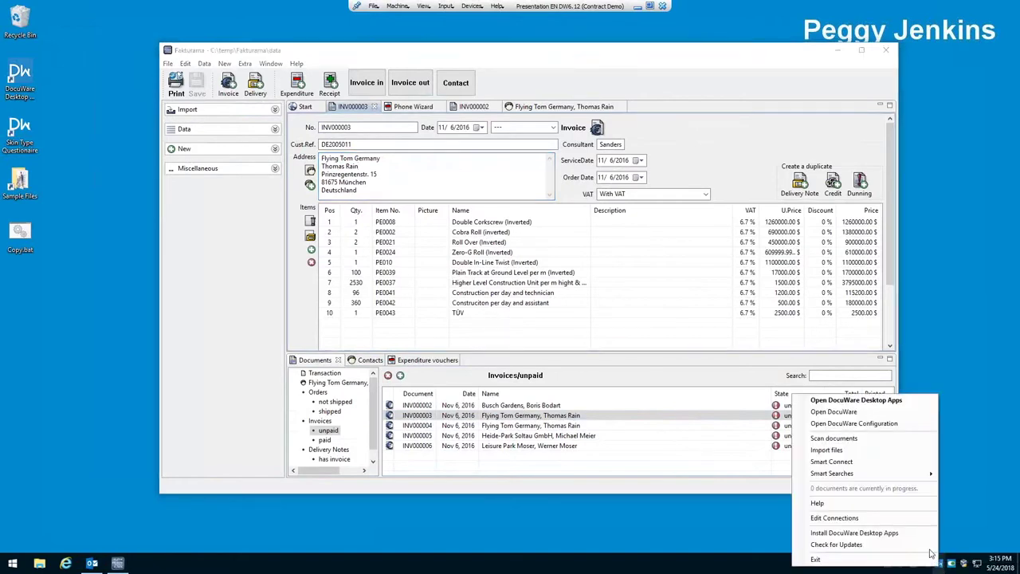
click(852, 463)
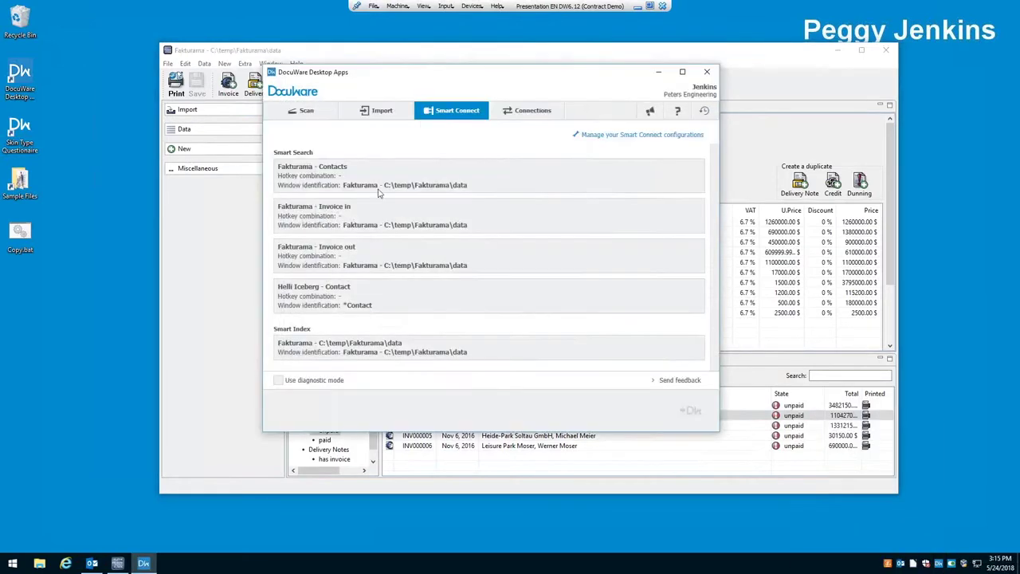
click(625, 135)
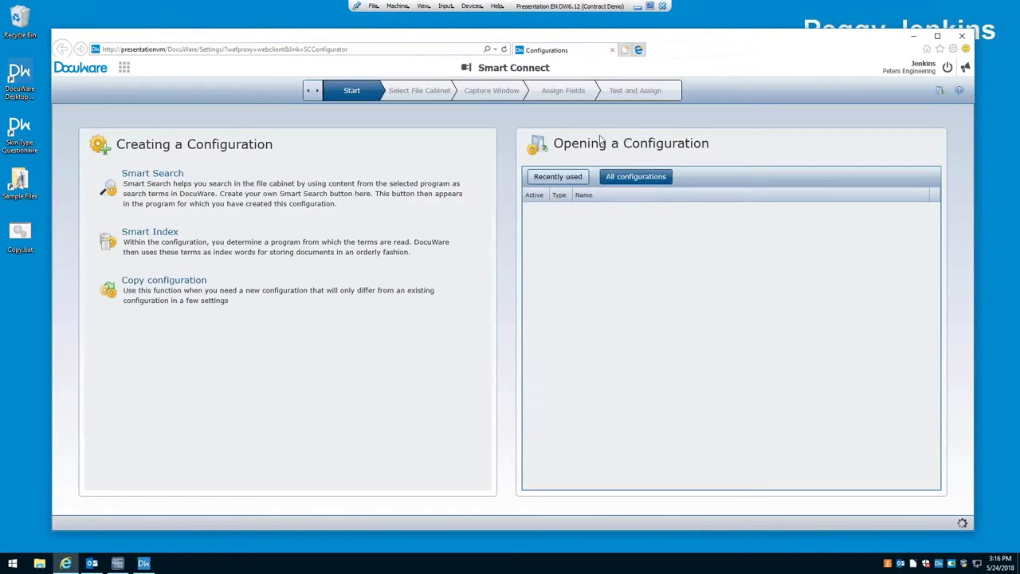
click(161, 177)
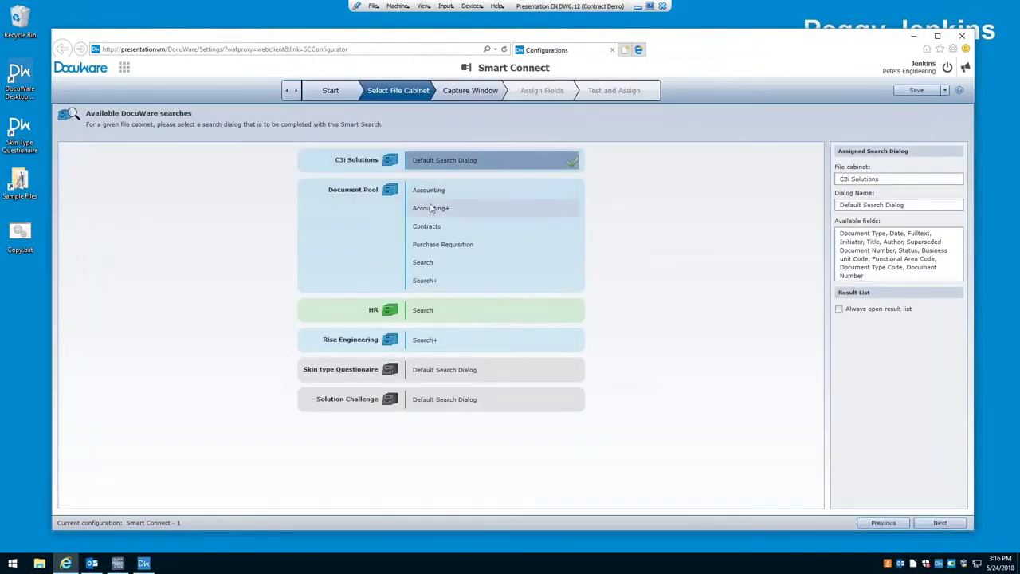
click(432, 195)
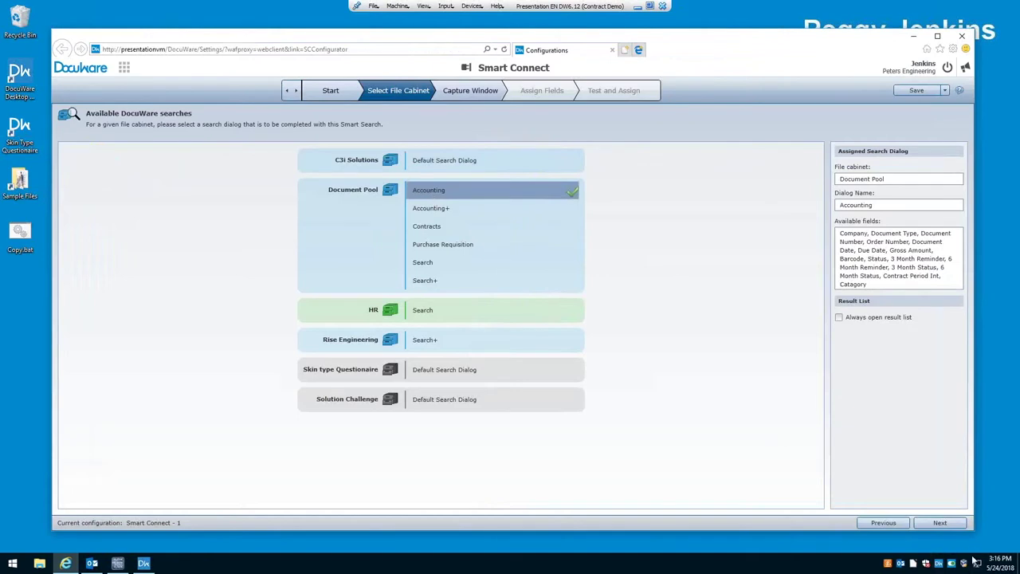
click(940, 523)
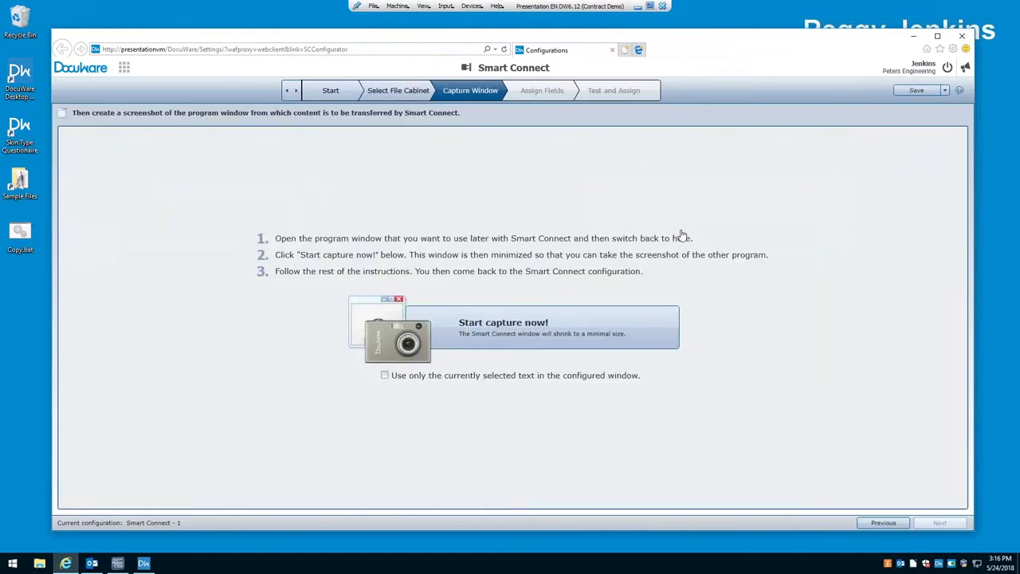
- Capture the Fakturama invoice window for the Smart Search, using the ScreenScraperSDKNative recognition technology
click(582, 326)
click(806, 88)
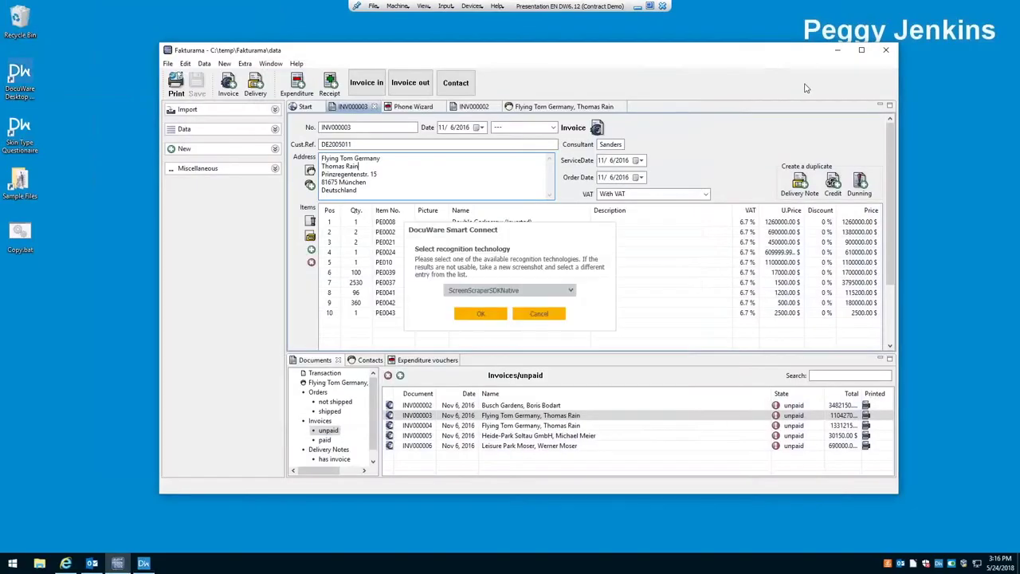
click(491, 316)
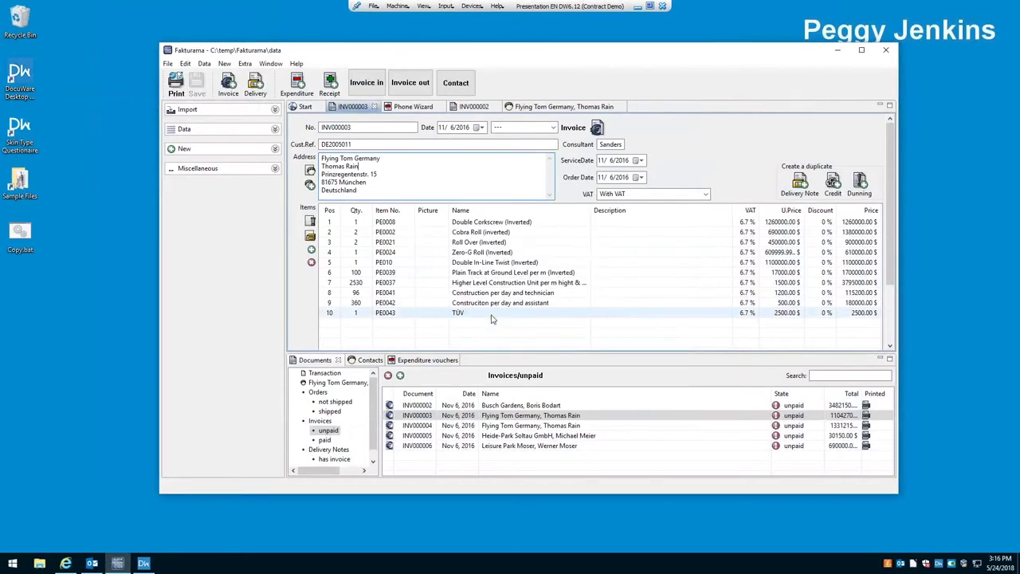
click(470, 365)
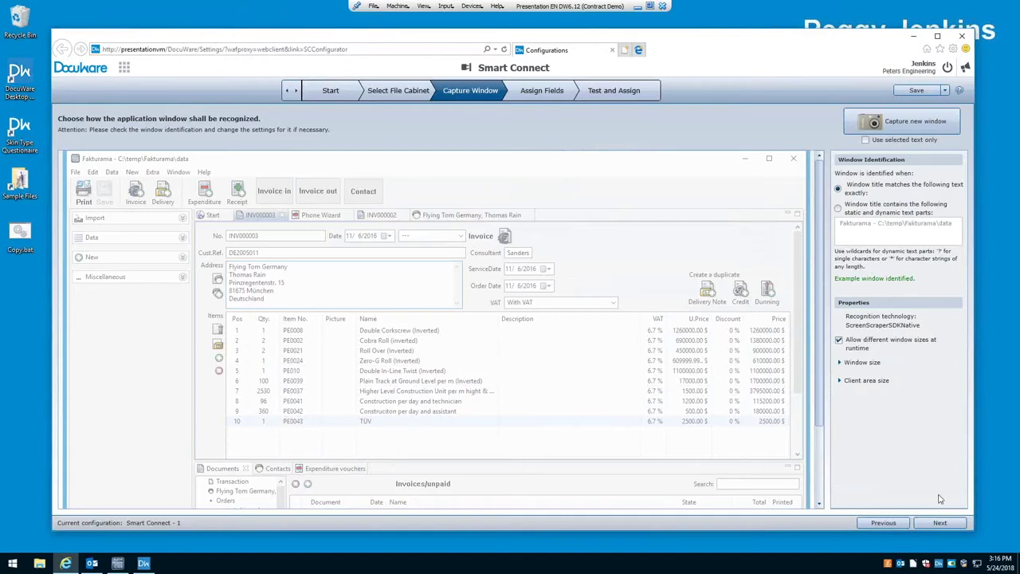
- Accept the window identification, mark the company line of the captured address as a readout area and connect it to the Company field
click(941, 523)
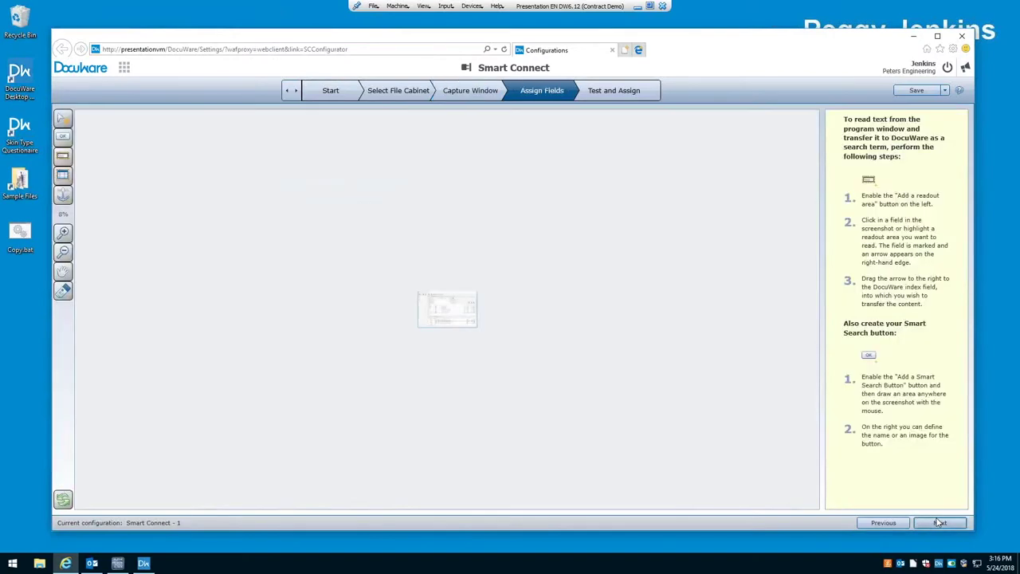
click(63, 156)
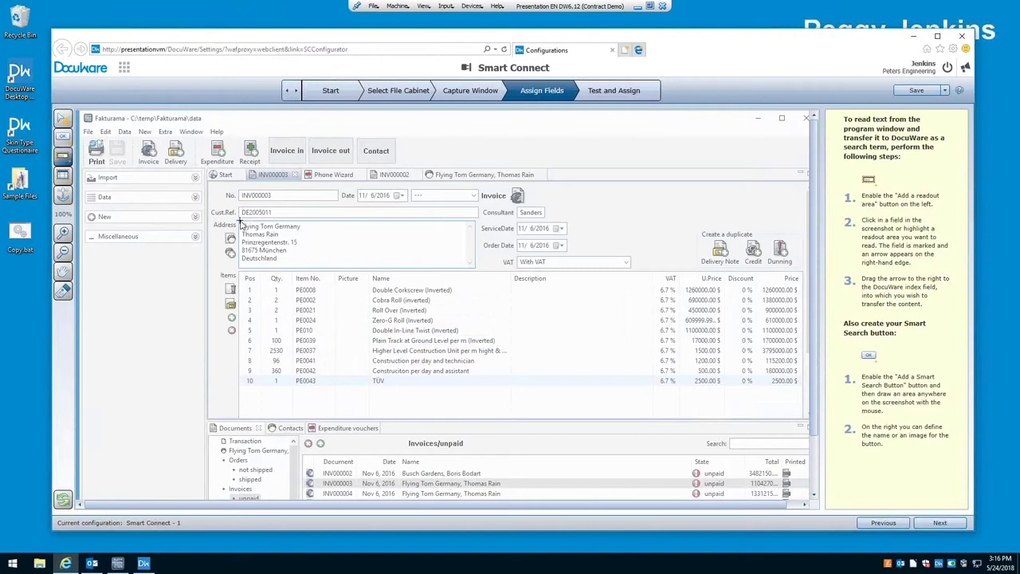
drag(239, 223, 858, 148)
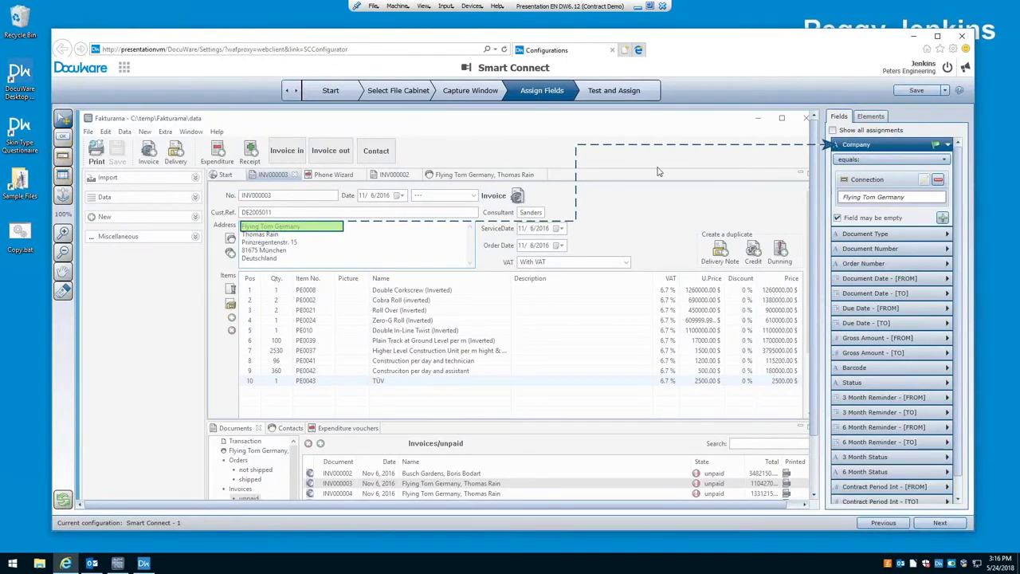
- Place a Smart Search button beside Contact on the captured window and give it the magnifier-and-gear icon instead of a caption
click(63, 138)
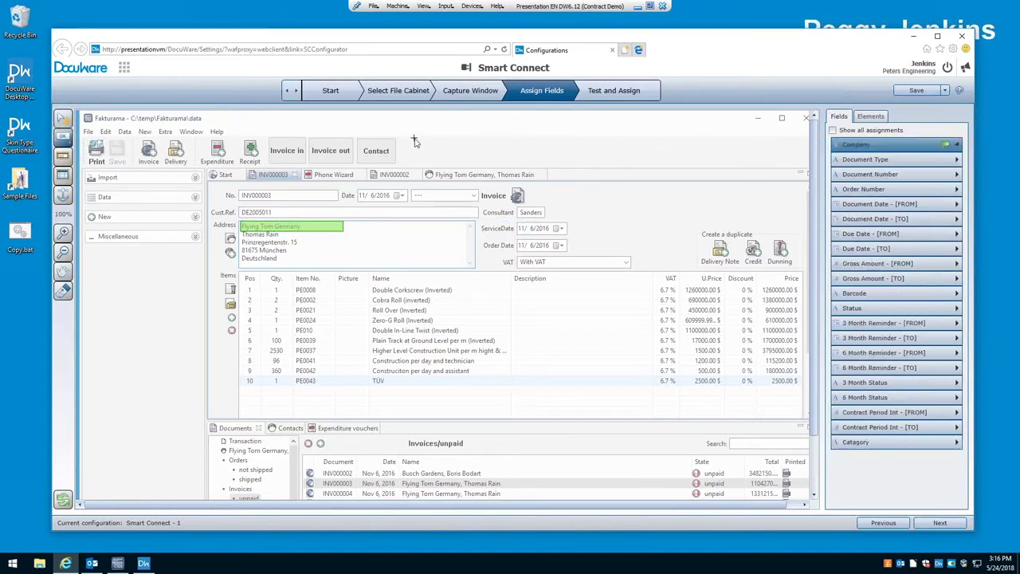
drag(415, 141, 459, 168)
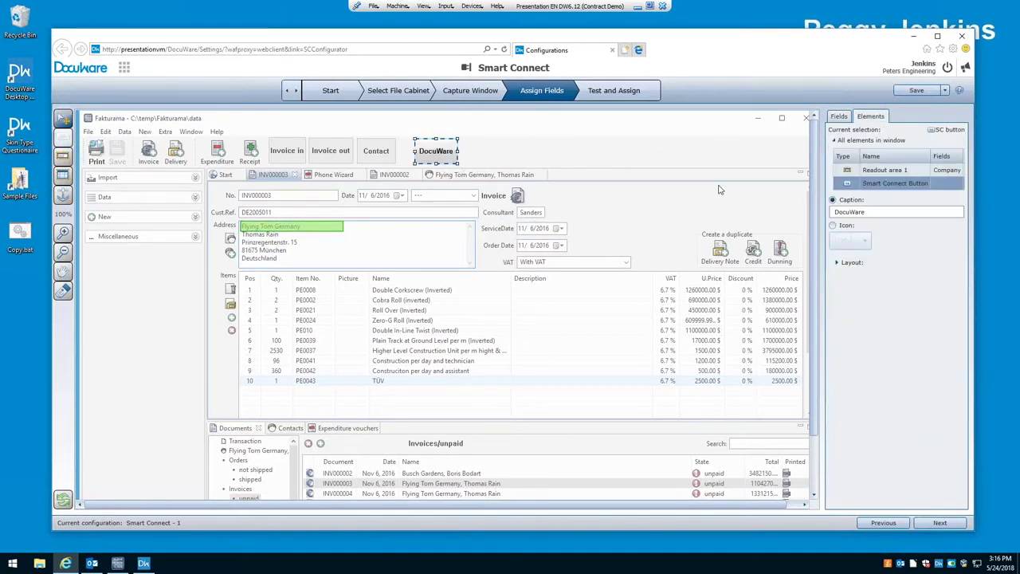
click(833, 226)
click(863, 244)
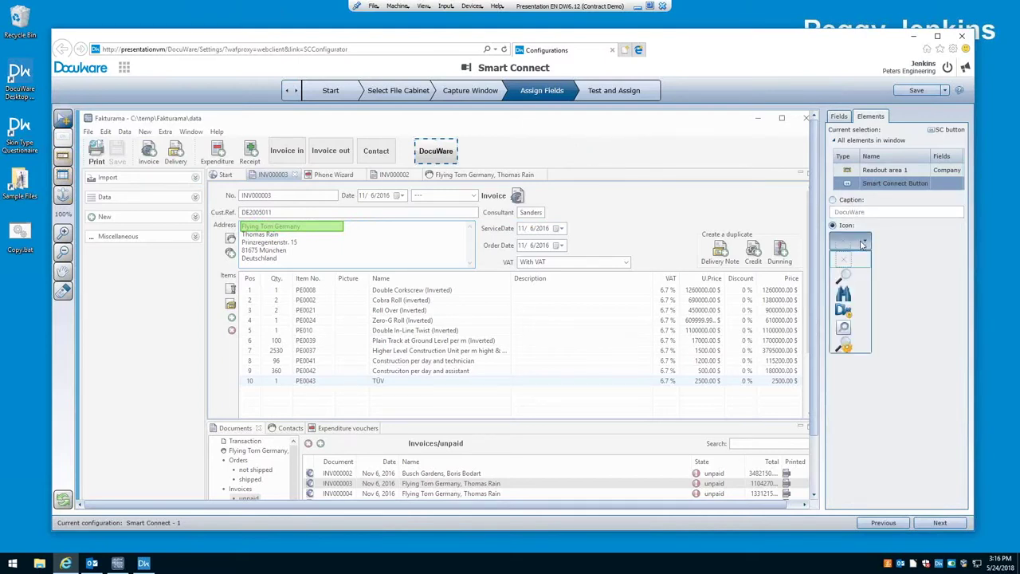
click(845, 346)
- Grant all available users permission for the Smart Search and save the configuration as "Fakturama - Company"
click(940, 523)
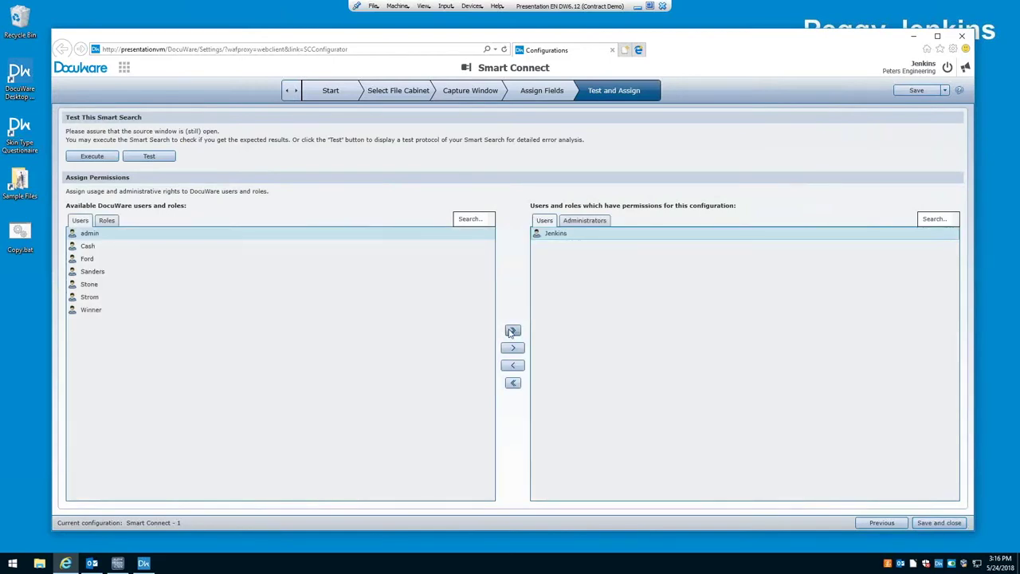
click(512, 331)
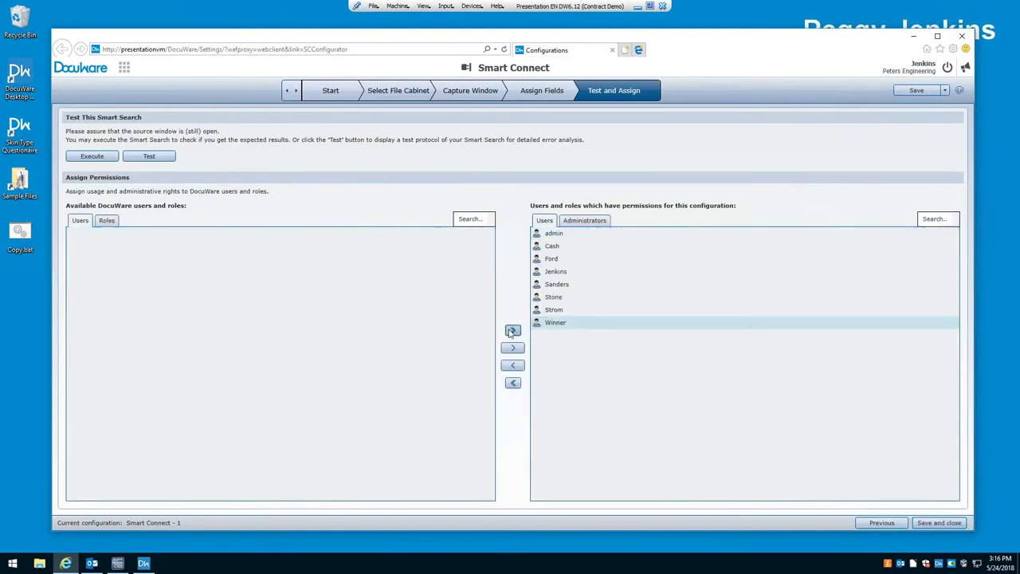
click(938, 523)
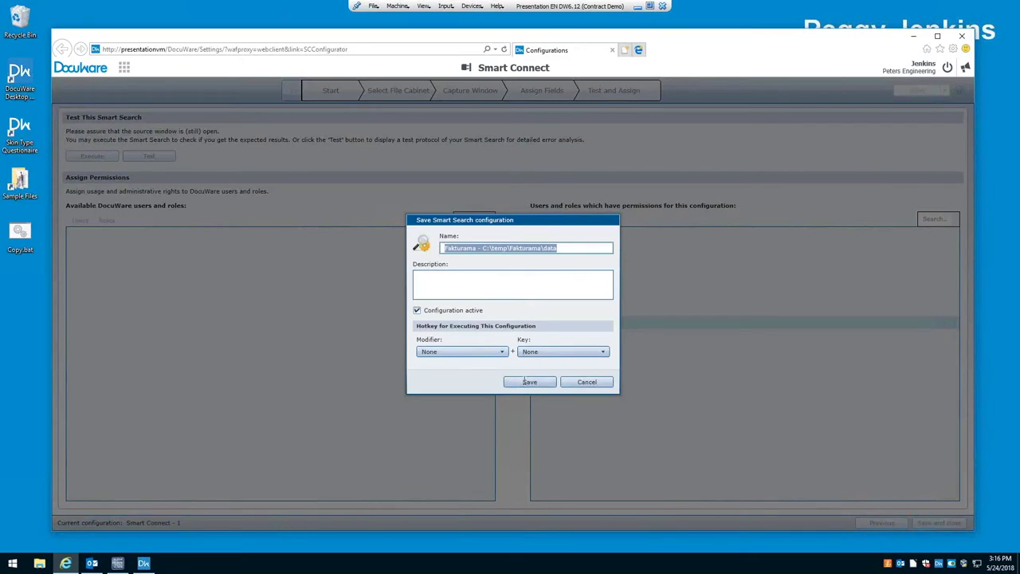
key(End)
key(BackSpace)
key(BackSpace)
key(BackSpace)
key(BackSpace)
key(BackSpace)
key(BackSpace)
key(BackSpace)
key(BackSpace)
key(BackSpace)
key(BackSpace)
key(BackSpace)
key(BackSpace)
key(BackSpace)
key(BackSpace)
key(BackSpace)
key(BackSpace)
key(BackSpace)
key(BackSpace)
key(BackSpace)
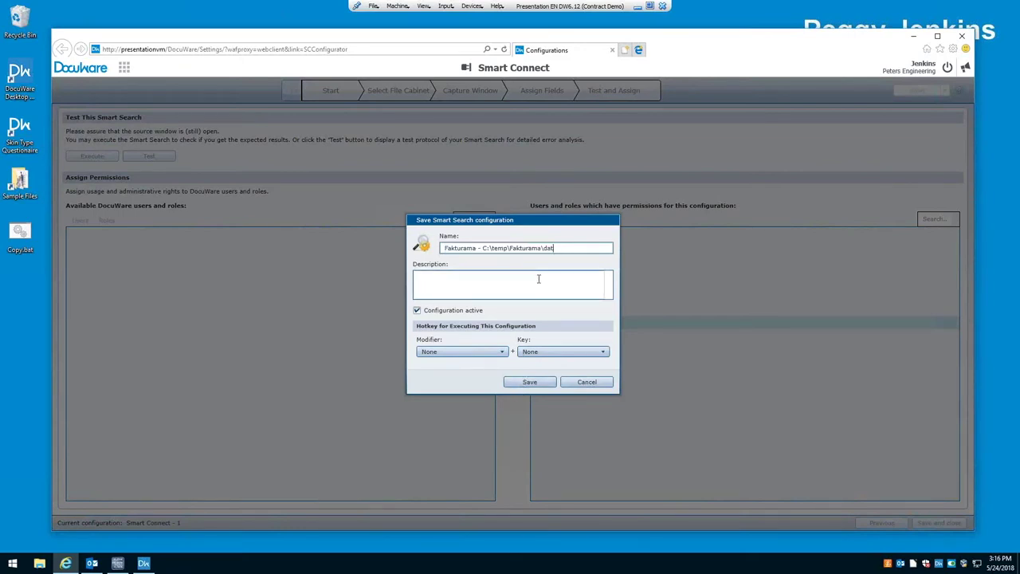
key(BackSpace)
key(BackSpace)
text(ompany)
click(531, 381)
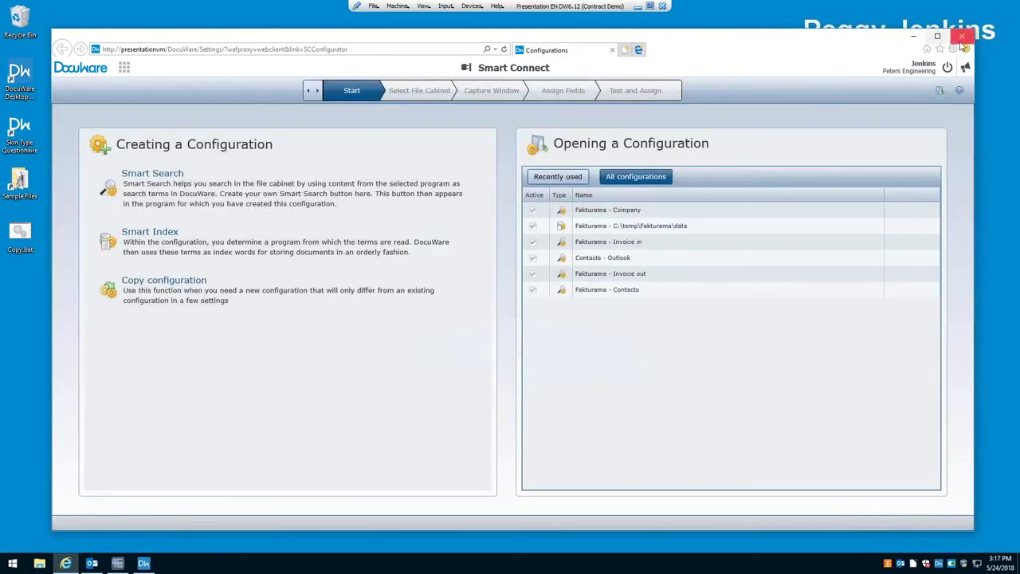
- Close the configurator, search DocuWare for Flying Tom Germany's documents with the new Smart Search button and close the result list
click(962, 36)
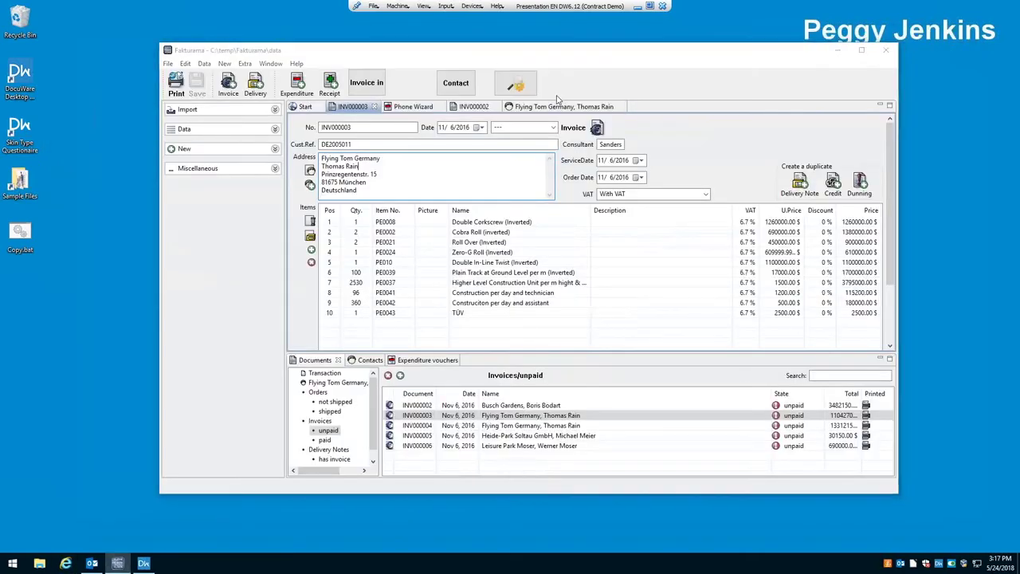
click(516, 85)
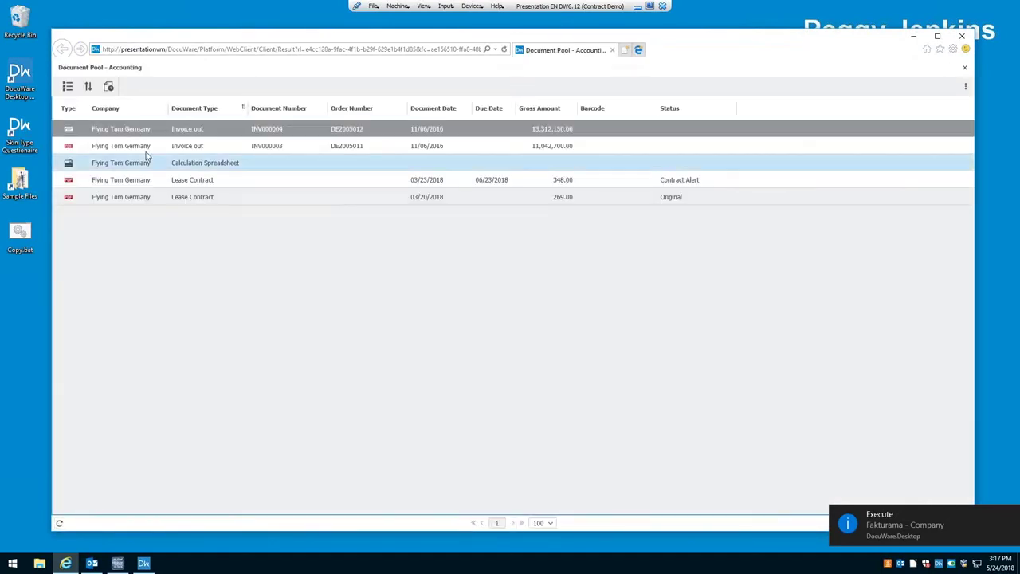
click(962, 36)
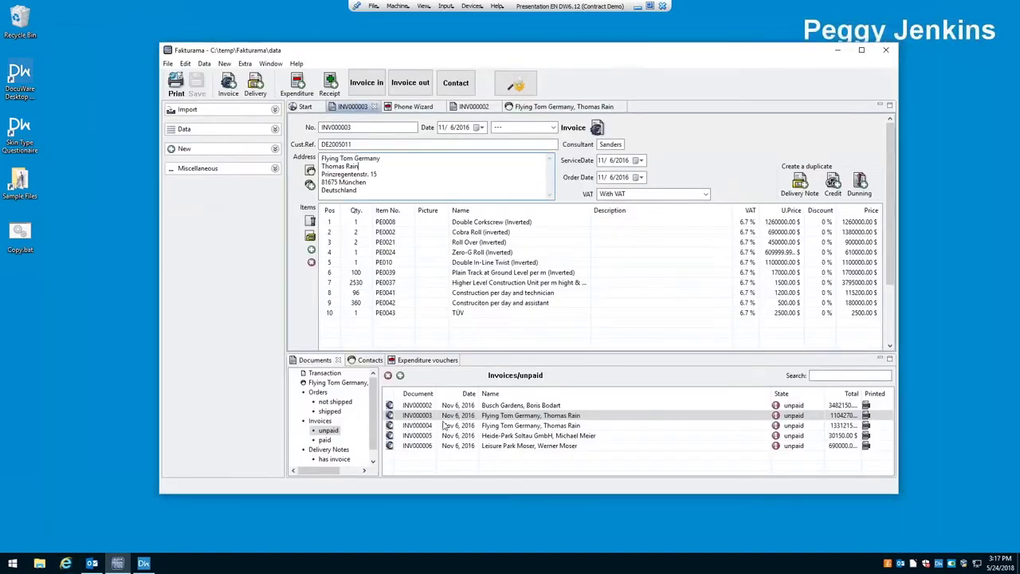
- Open the Heide-Park Soltau invoice INV000005, retrieve its archived document with the new Smart Search button, view it and close the viewer
double_click(499, 437)
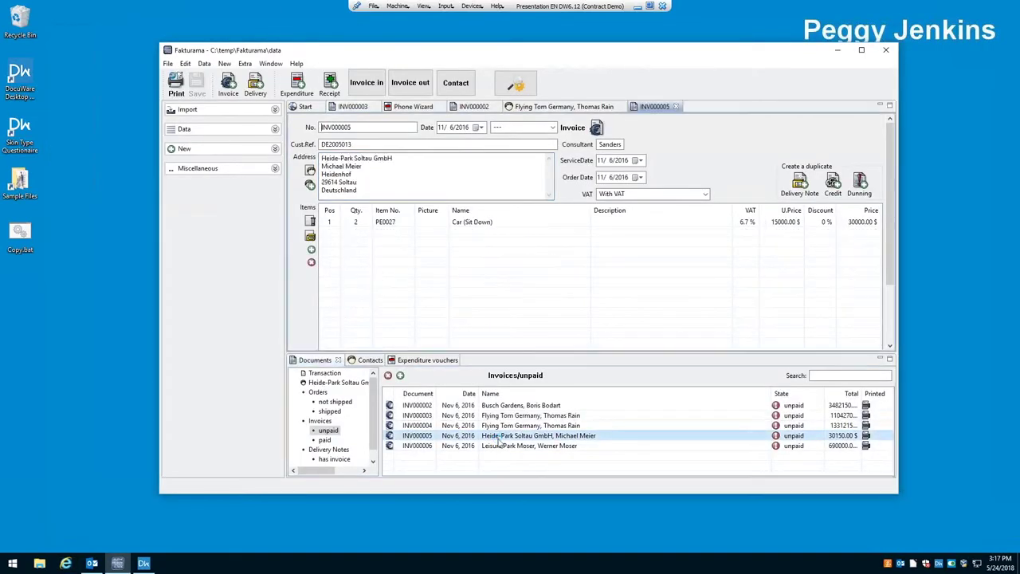
click(527, 89)
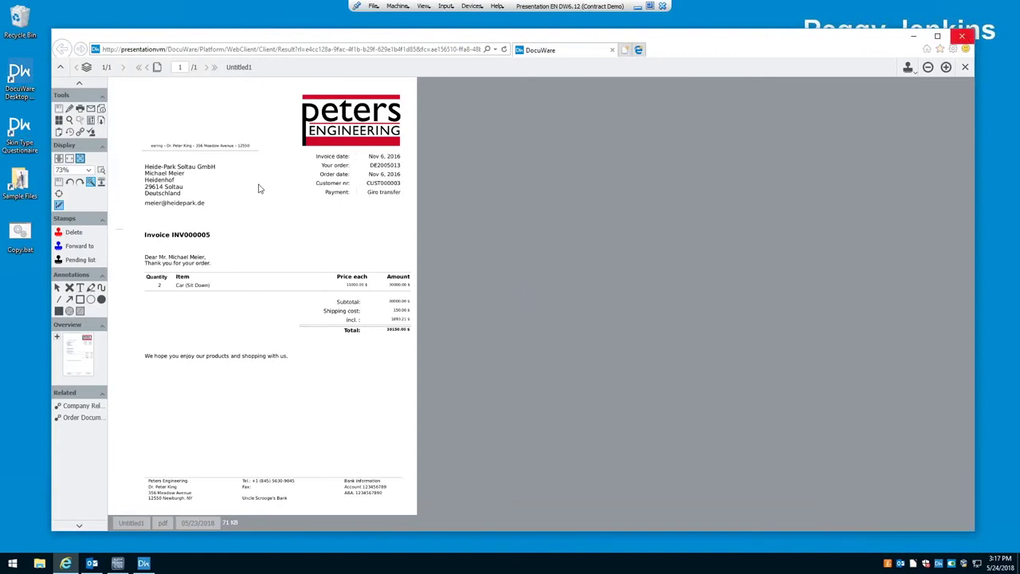
click(962, 36)
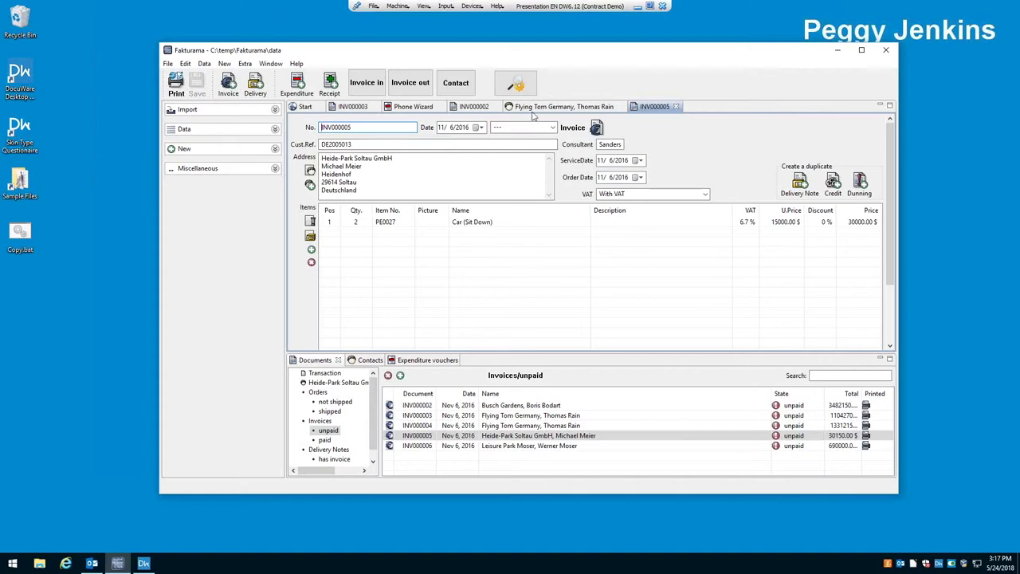
- Retrieve the archived Heide-Park Soltau invoice again and start an email with the document attached in original format
click(517, 83)
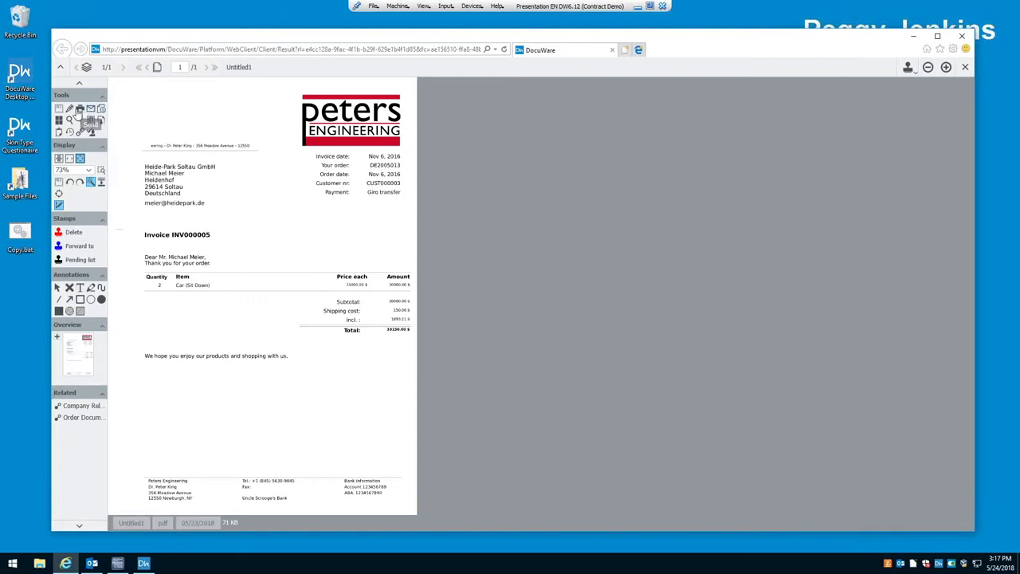
click(90, 111)
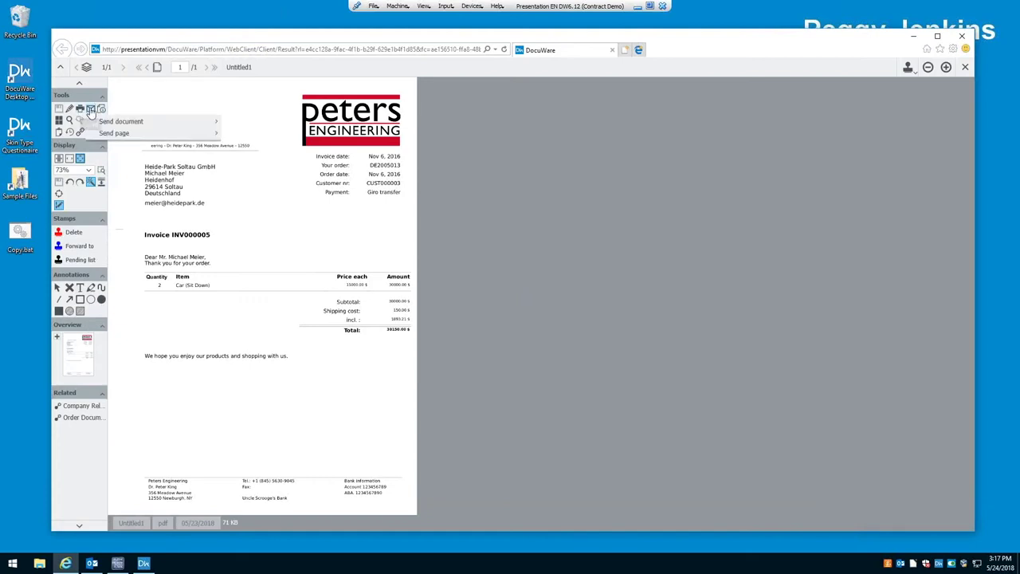
mouse_move(91, 116)
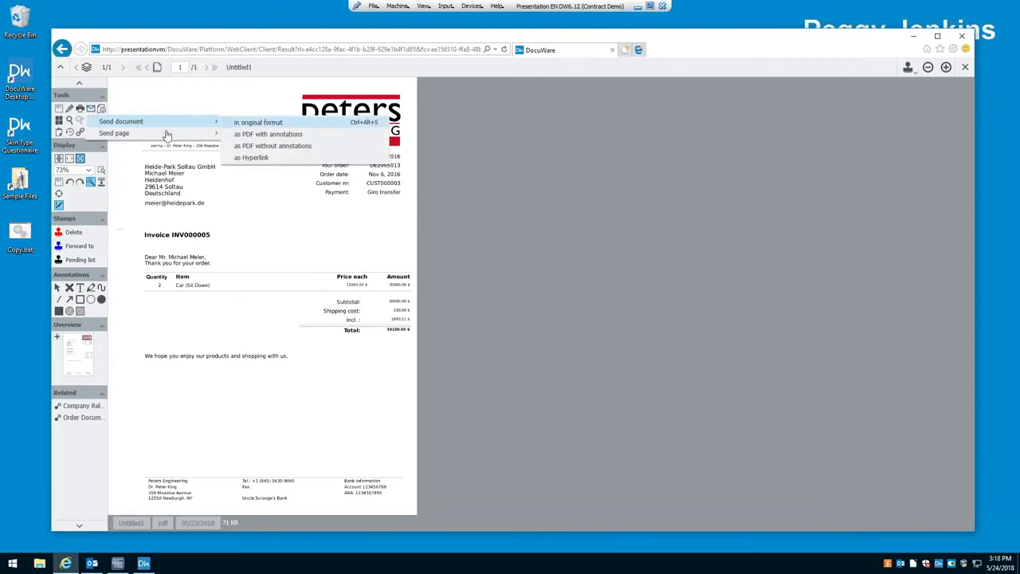
click(235, 124)
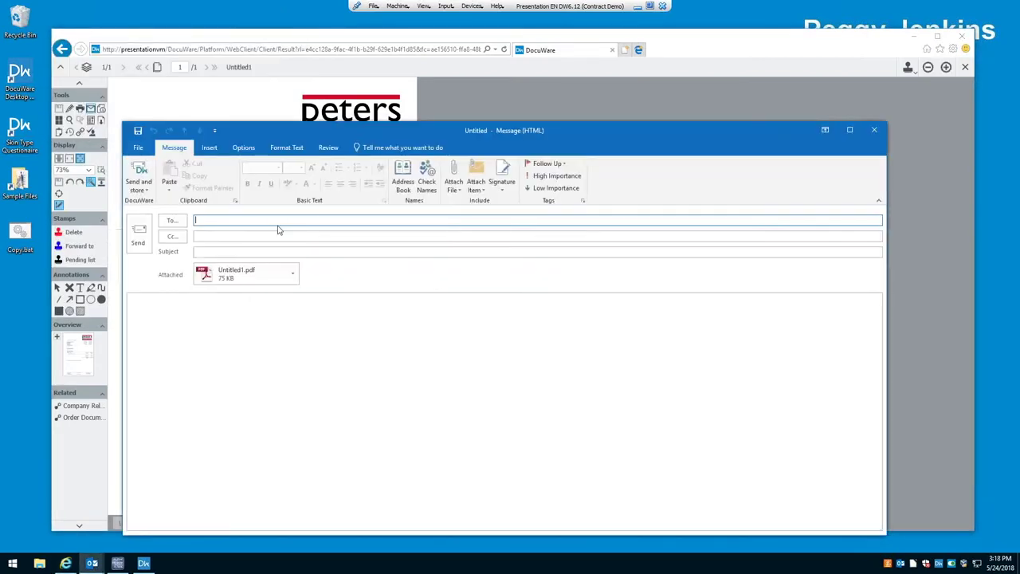
- Open the attached Untitled1.pdf, look through the invoice, close it and discard the email message
click(231, 273)
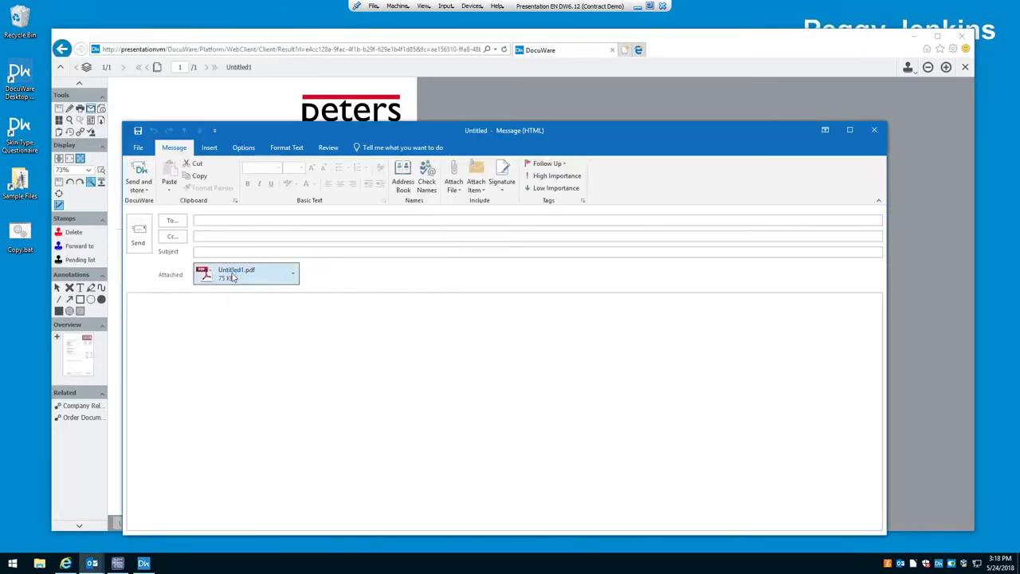
double_click(232, 273)
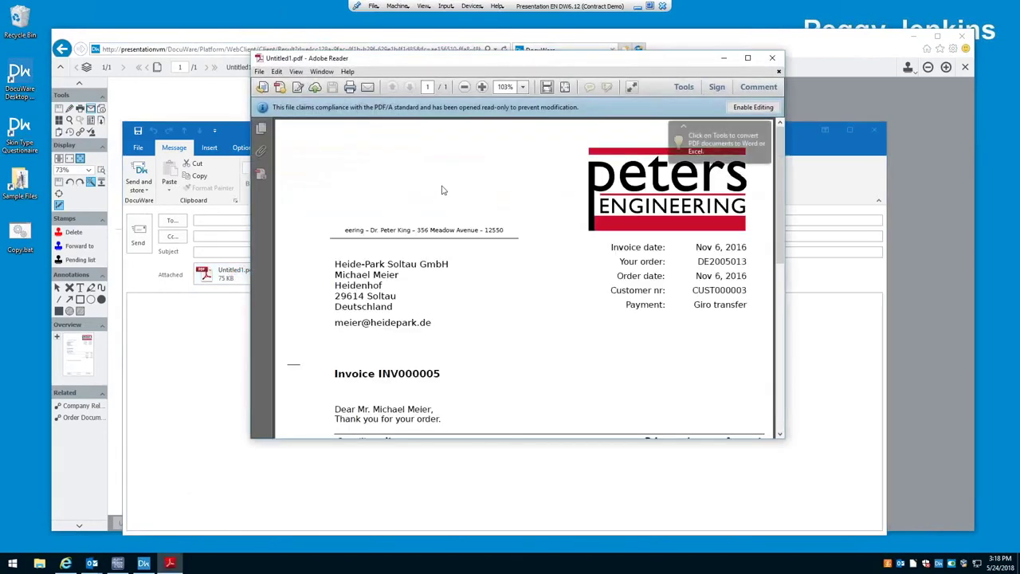
scroll(465, 191, down, 10)
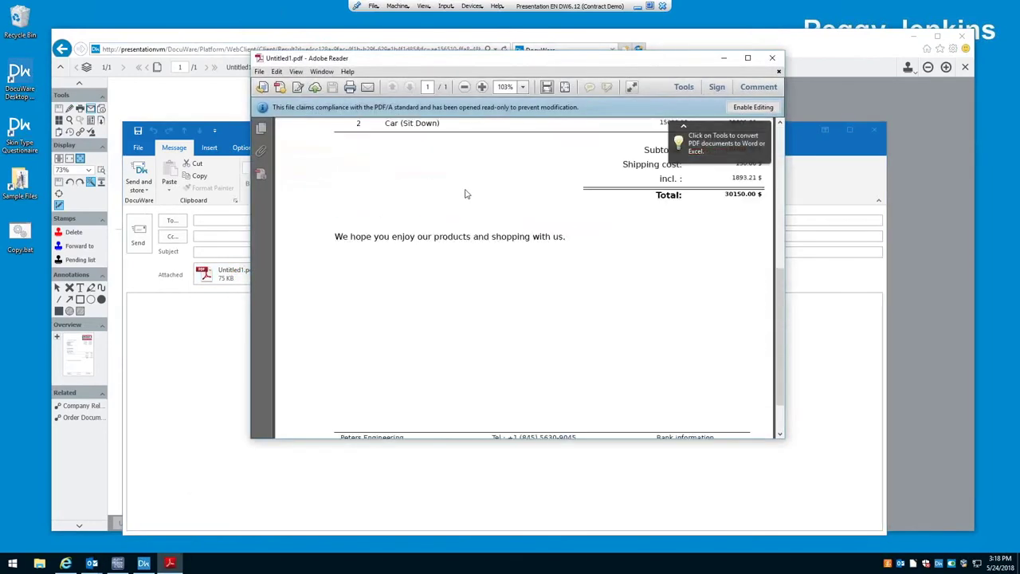
click(773, 58)
click(876, 130)
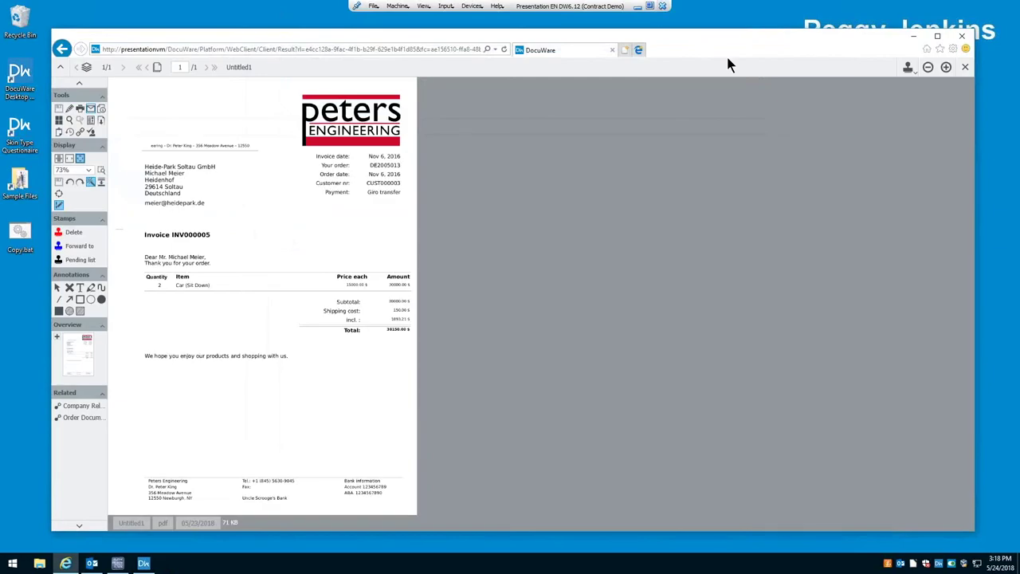